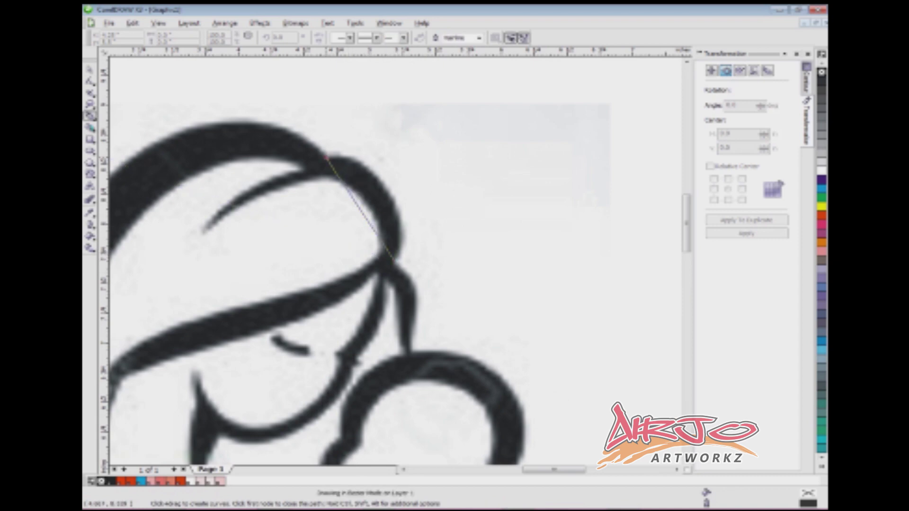
# Step: Trace the outer hair outline with Bezier nodes from the back of the head around to the hair's lower tip beside the shoulder
pyautogui.scroll(-3, 394, 261)
pyautogui.scroll(2, 393, 262)
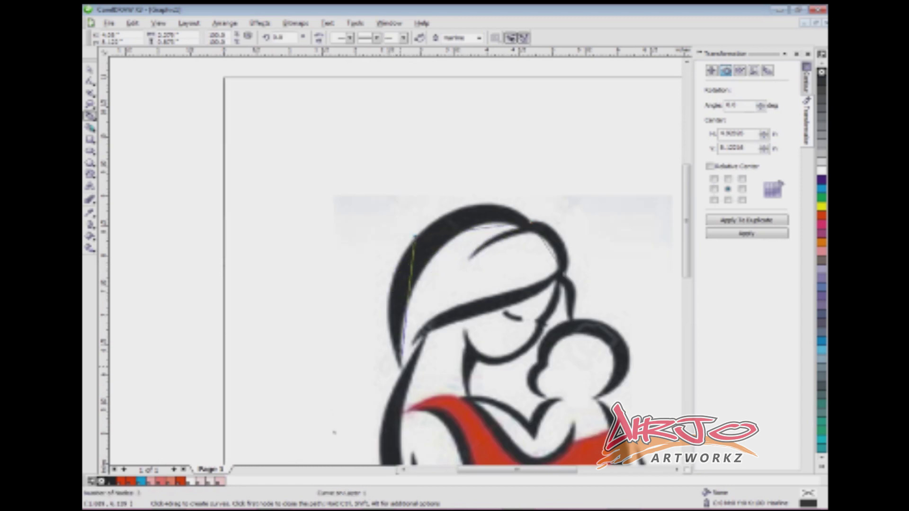
pyautogui.scroll(3, 401, 348)
pyautogui.scroll(-3, 403, 201)
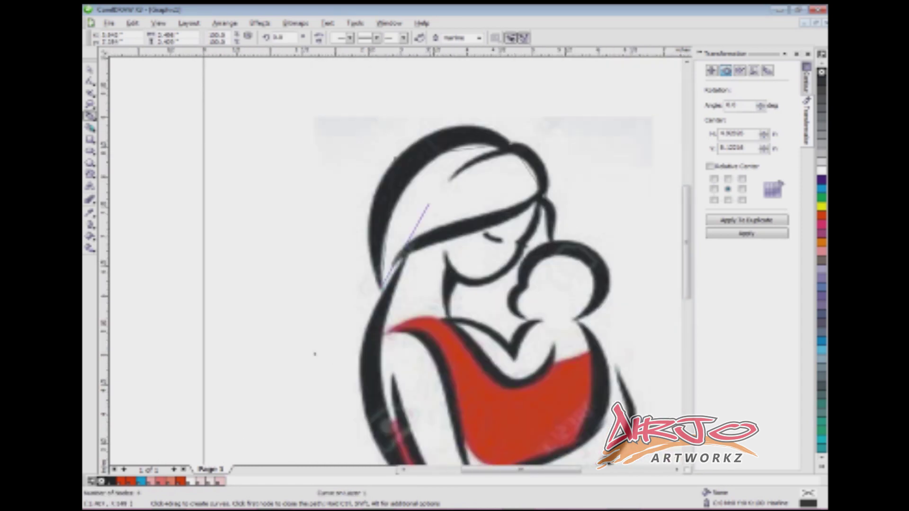
# Step: Continue the curve up the inner edge of the thick hair stroke to the parting and set its outline to red
pyautogui.scroll(3, 365, 284)
pyautogui.click(289, 276)
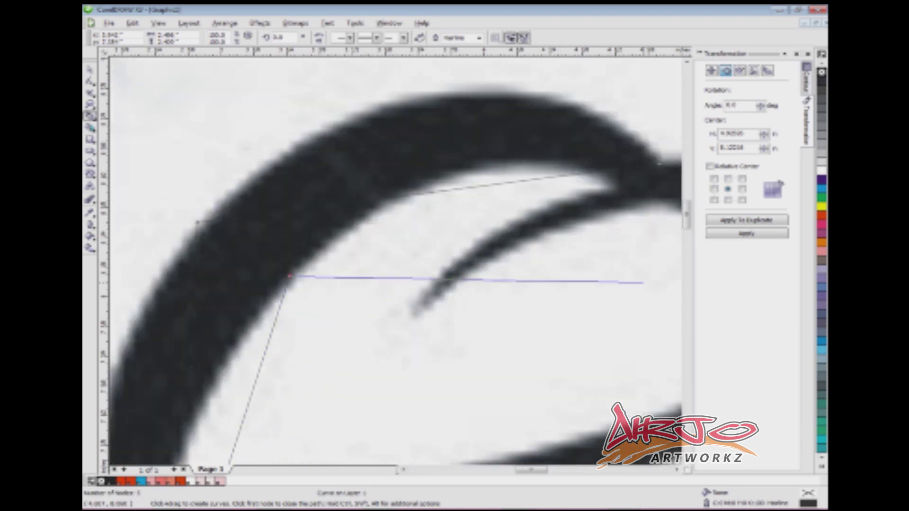
pyautogui.click(611, 176)
pyautogui.scroll(-3, 610, 176)
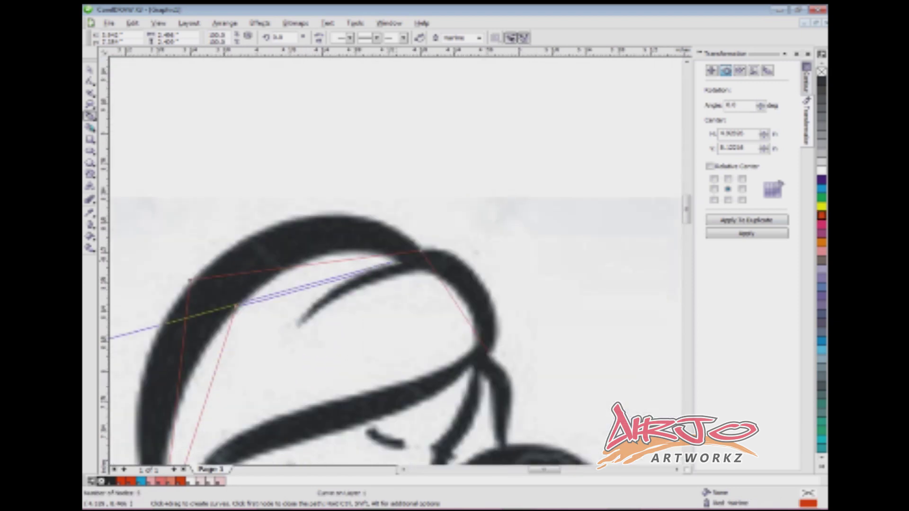
# Step: Trace the thin parting strand out to its tip and carry the curve across to the upper end of the fringe
pyautogui.scroll(3, 392, 262)
pyautogui.click(393, 262)
pyautogui.click(188, 381)
pyautogui.scroll(-3, 477, 324)
pyautogui.scroll(3, 395, 273)
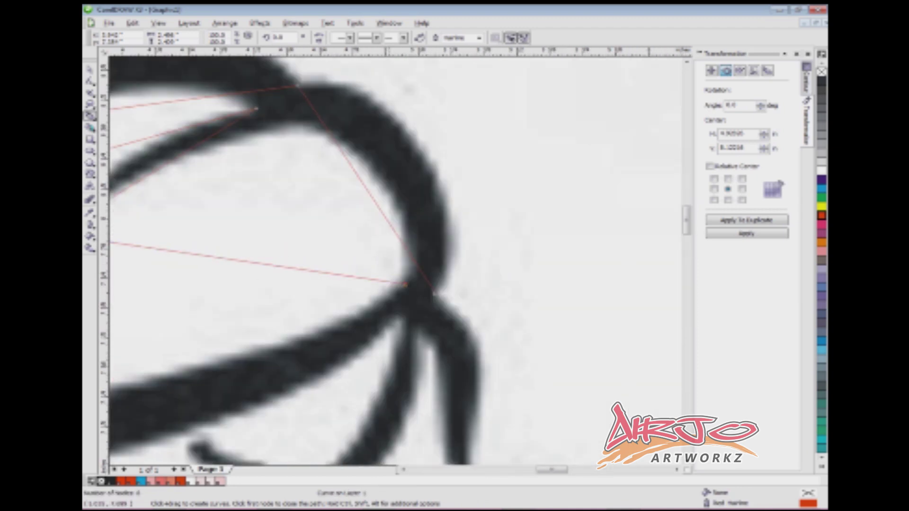
# Step: Carry the curve down the fringe to its pointed tip and on to the top of the long hair stroke
pyautogui.scroll(-3, 397, 283)
pyautogui.scroll(3, 384, 274)
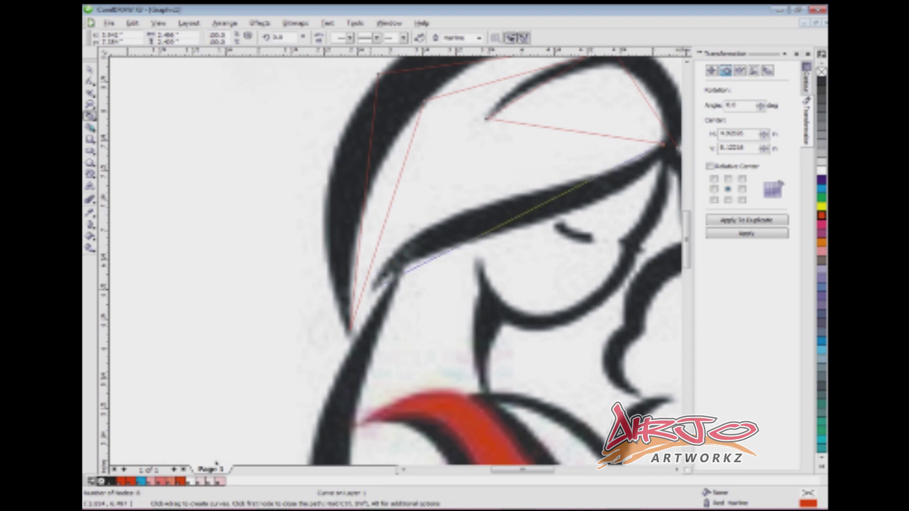
pyautogui.scroll(3, 372, 290)
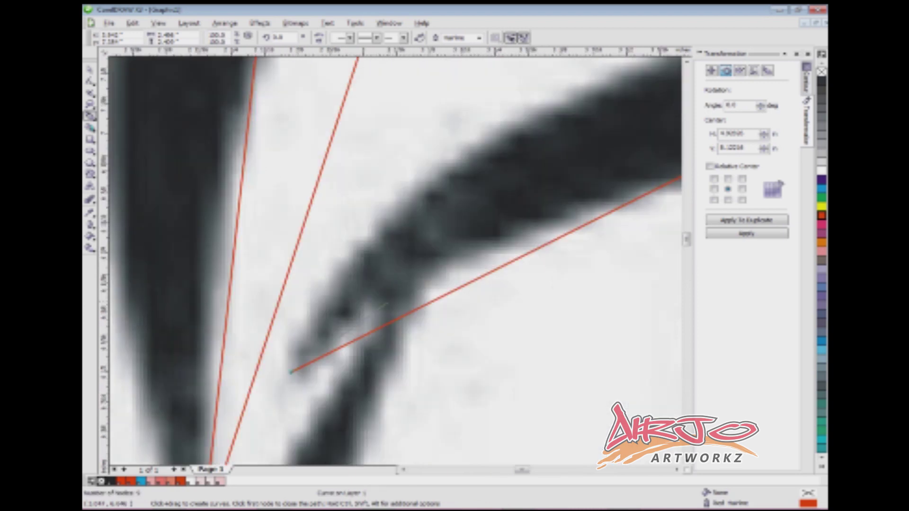
pyautogui.scroll(-5, 384, 302)
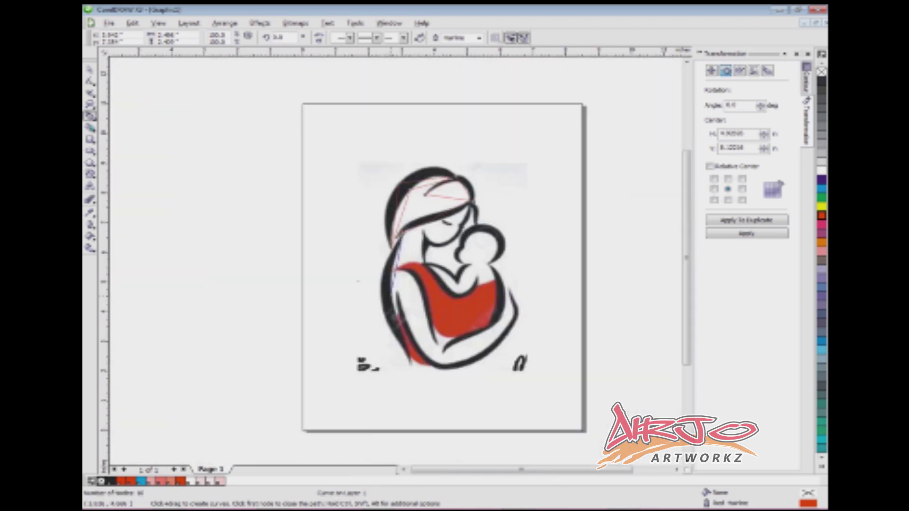
# Step: Trace the long hair stroke down past the red dress strap and along its outer edge to the pointed lower tip
pyautogui.scroll(3, 313, 169)
pyautogui.scroll(2, 324, 163)
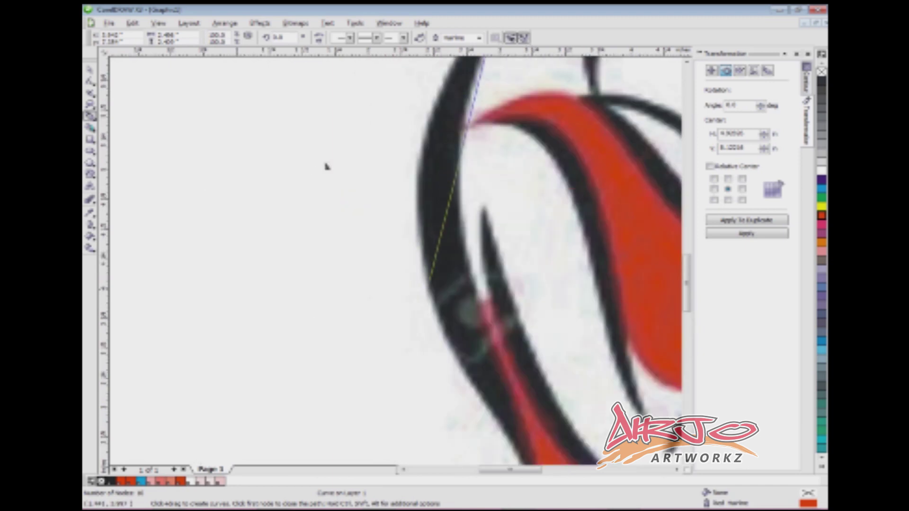
pyautogui.scroll(-2, 325, 165)
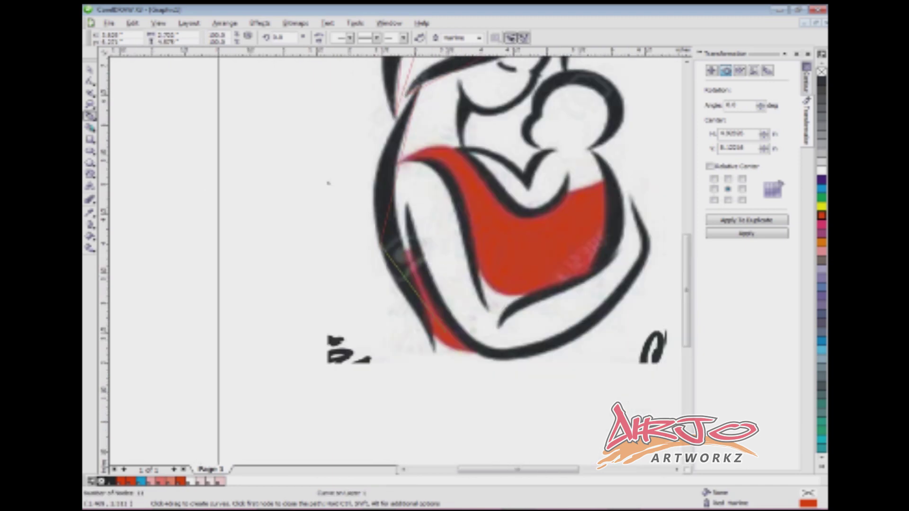
pyautogui.scroll(2, 328, 183)
pyautogui.click(341, 219)
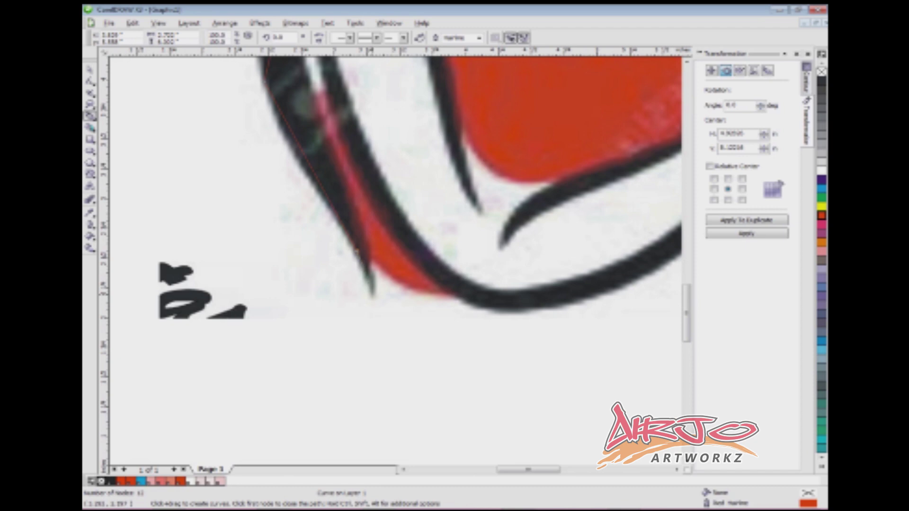
pyautogui.click(372, 296)
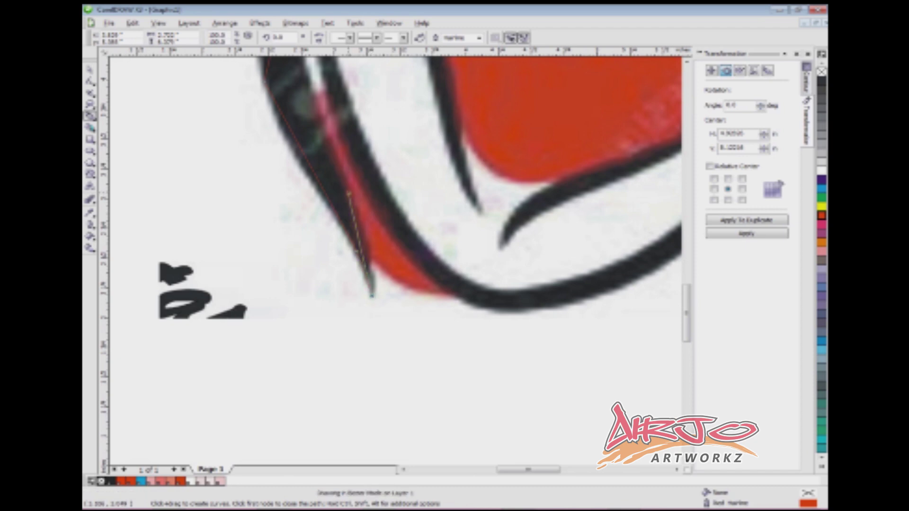
# Step: Trace the inner edge of the long hair stroke from its lower tip back up to the fringe
pyautogui.scroll(-3, 331, 266)
pyautogui.scroll(3, 201, 276)
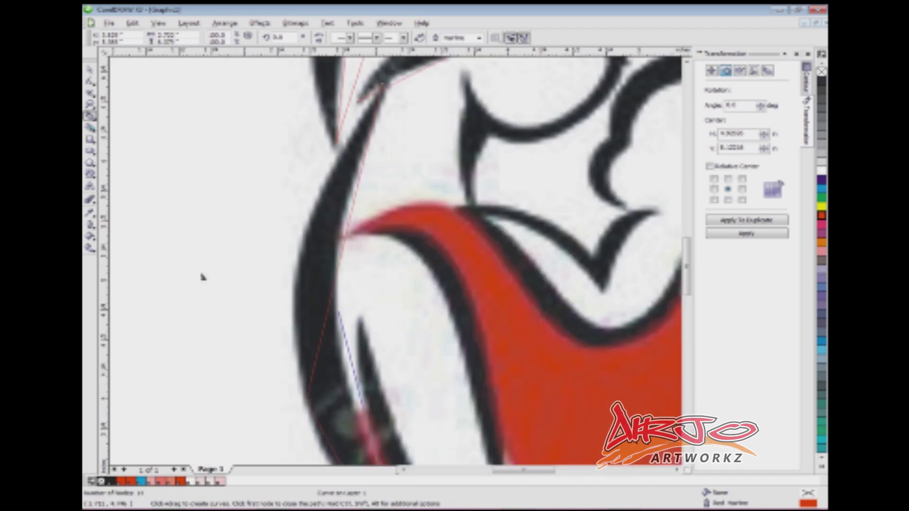
pyautogui.scroll(-3, 201, 276)
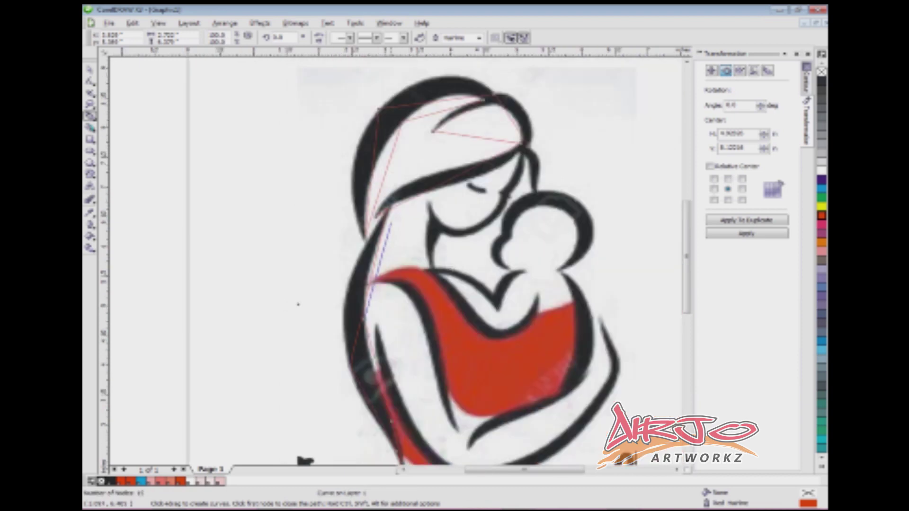
pyautogui.scroll(5, 352, 191)
pyautogui.scroll(-5, 352, 194)
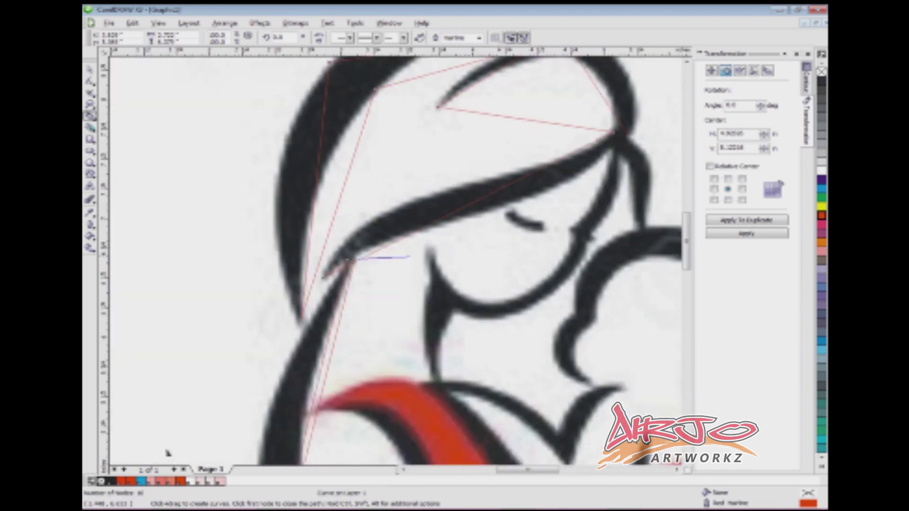
# Step: Trace the fringe's lower edge above the closed eye to the forehead, then extend the curve to the nose
pyautogui.scroll(4, 374, 260)
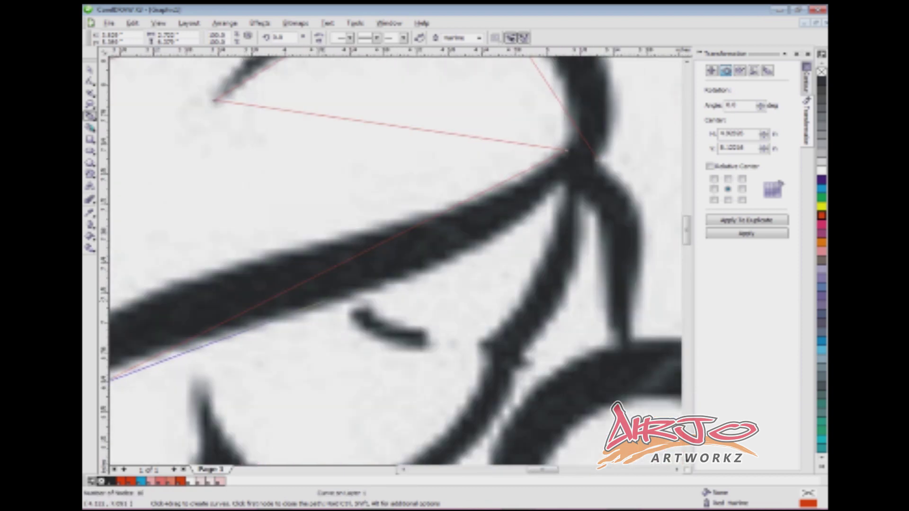
pyautogui.click(564, 181)
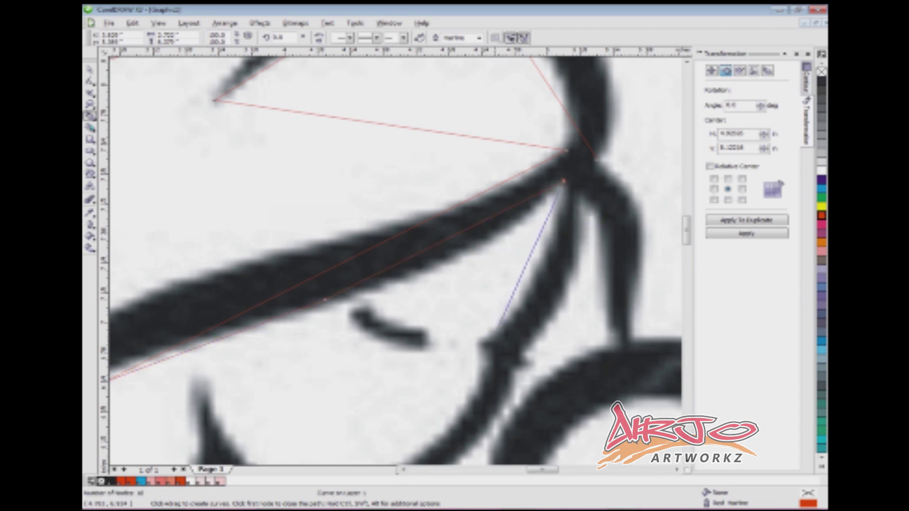
pyautogui.click(480, 339)
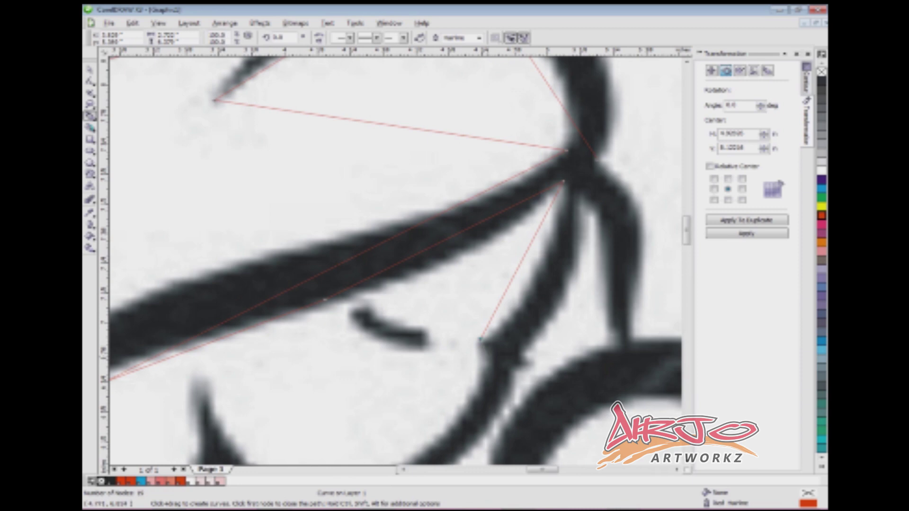
# Step: Trace the inner face contour from the nose around the chin to the jaw tip, then down the neck to its base
pyautogui.scroll(-2, 332, 205)
pyautogui.scroll(2, 383, 289)
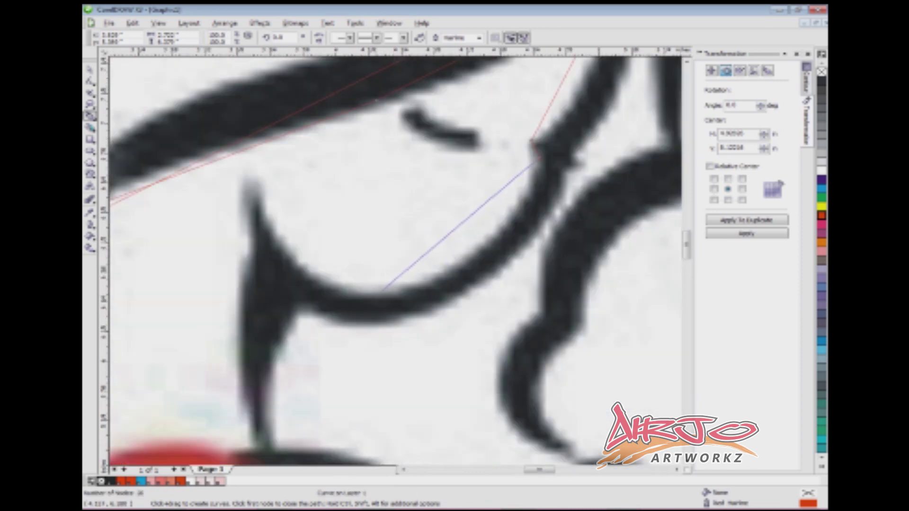
pyautogui.click(371, 296)
pyautogui.click(248, 182)
pyautogui.click(247, 272)
pyautogui.click(263, 447)
# Step: Trace the lower edge of the black neckline stroke from the neck base along the red dress to its tip below the baby
pyautogui.scroll(-3, 263, 447)
pyautogui.scroll(4, 393, 261)
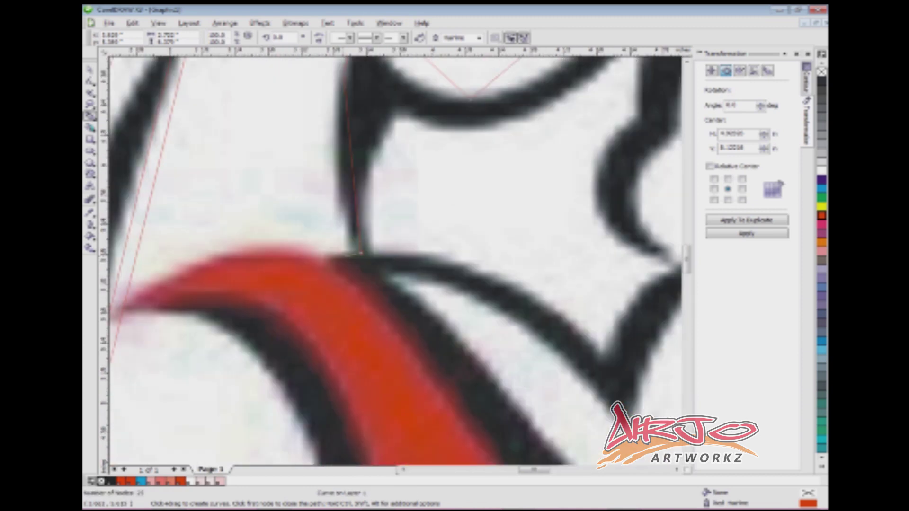
pyautogui.scroll(-2, 361, 254)
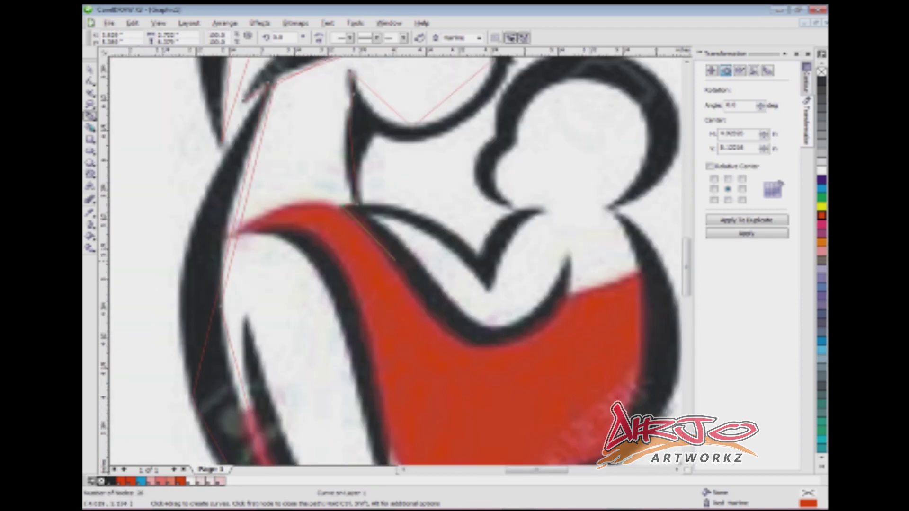
pyautogui.click(388, 255)
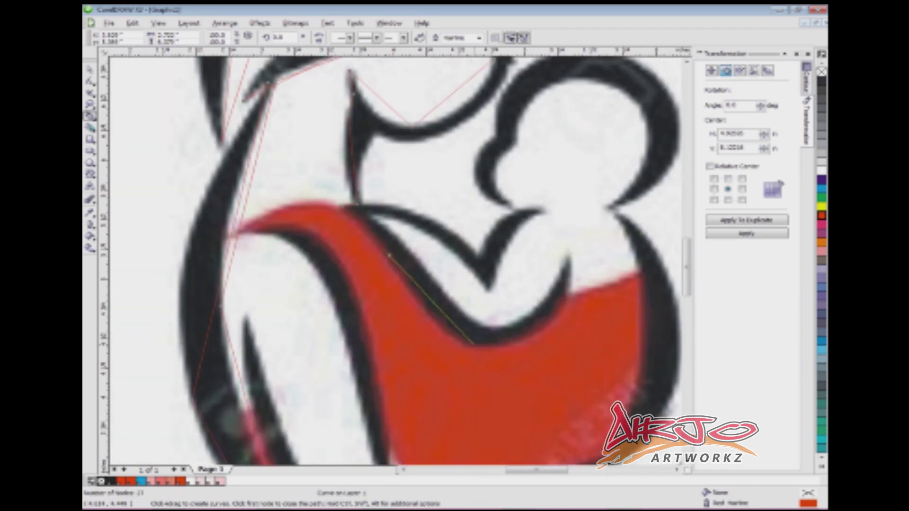
pyautogui.scroll(2, 475, 347)
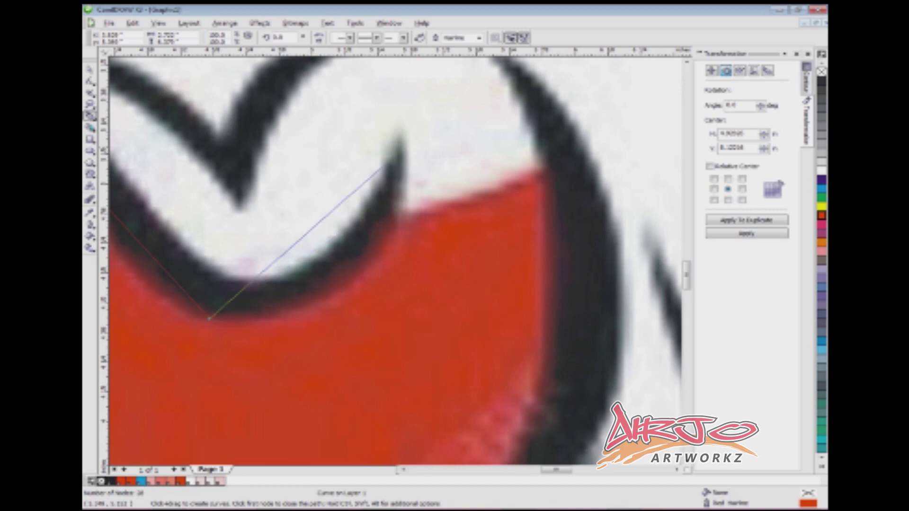
pyautogui.click(400, 137)
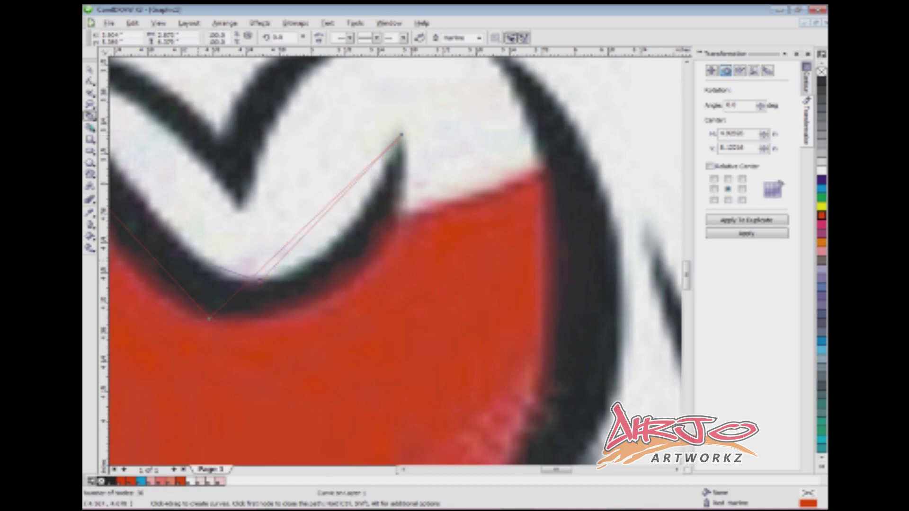
# Step: Trace the upper edge of the neckline stroke back to the split beside the neck base
pyautogui.scroll(-3, 258, 280)
pyautogui.scroll(4, 408, 392)
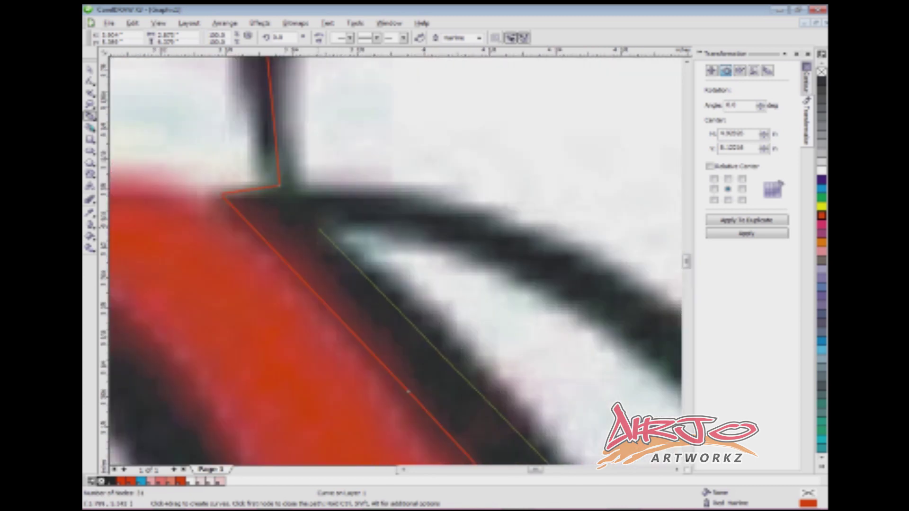
pyautogui.scroll(-3, 408, 392)
# Step: Trace the underside of the V-shaped stroke from the split through its lowest point to the tip below the baby's chin
pyautogui.scroll(4, 386, 300)
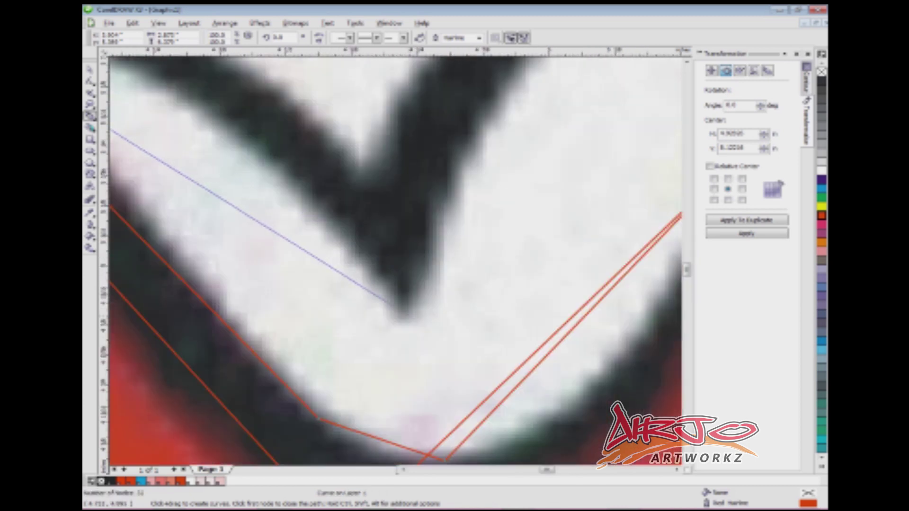
pyautogui.scroll(-3, 386, 303)
pyautogui.scroll(4, 454, 236)
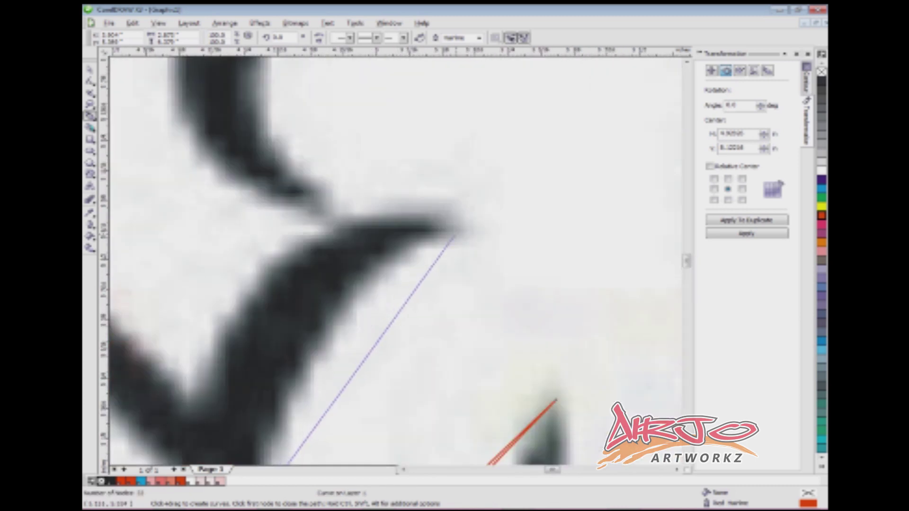
pyautogui.click(462, 228)
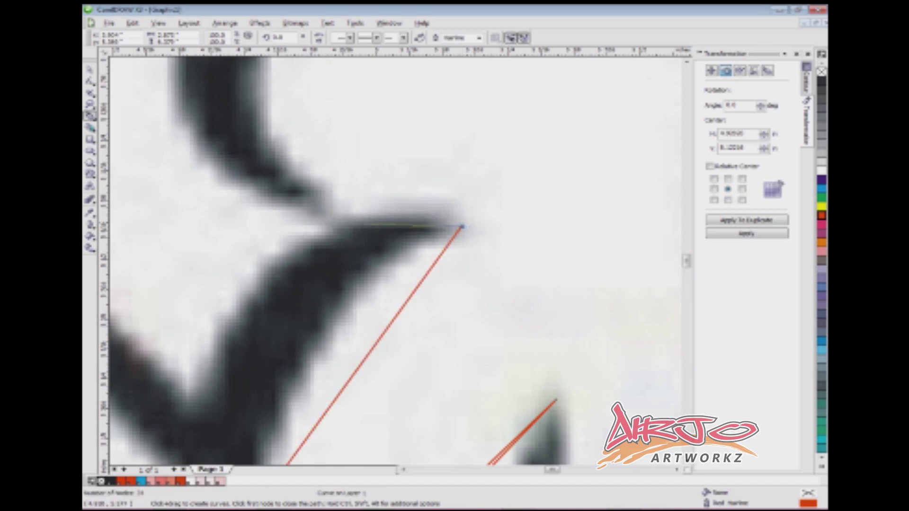
# Step: Trace the upper edge of the V-shaped stroke through its inner corner back to the neck base
pyautogui.scroll(-3, 463, 228)
pyautogui.scroll(3, 371, 313)
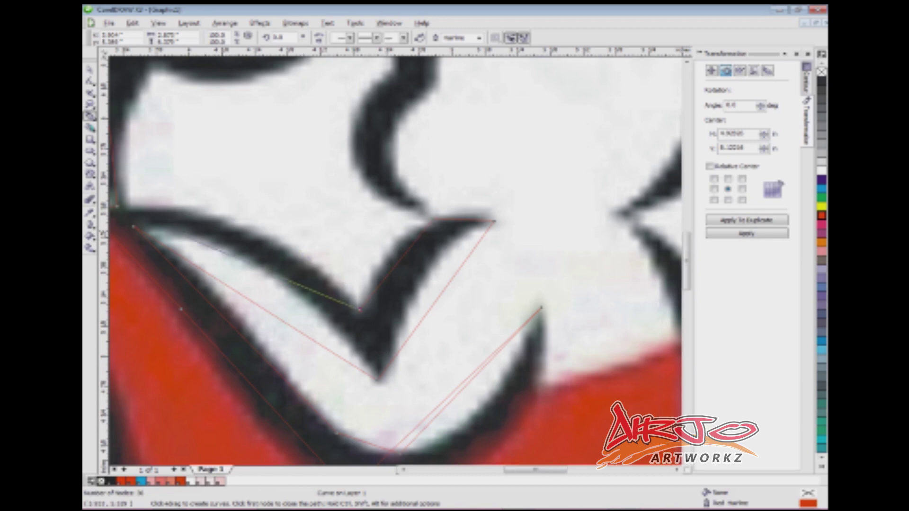
pyautogui.scroll(3, 353, 272)
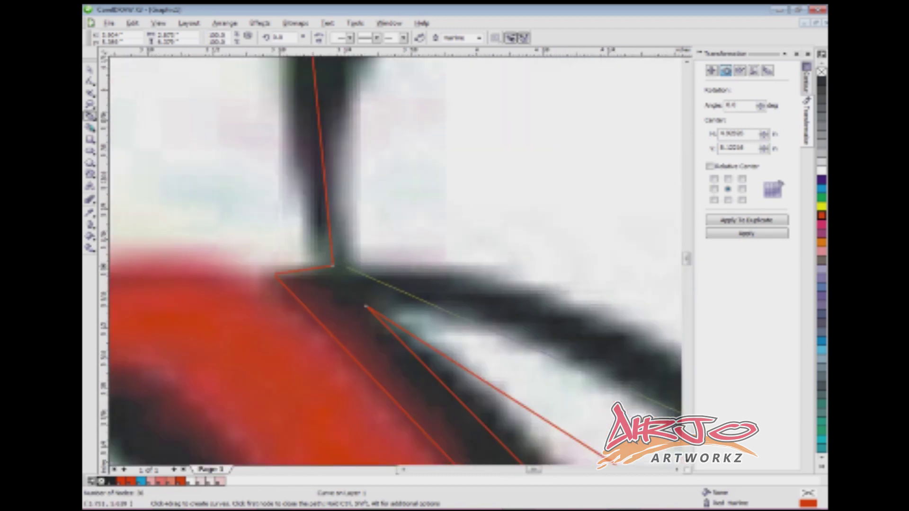
pyautogui.scroll(-5, 365, 307)
# Step: Trace the front edge of the neck stroke upward to where it meets the jaw
pyautogui.scroll(5, 365, 306)
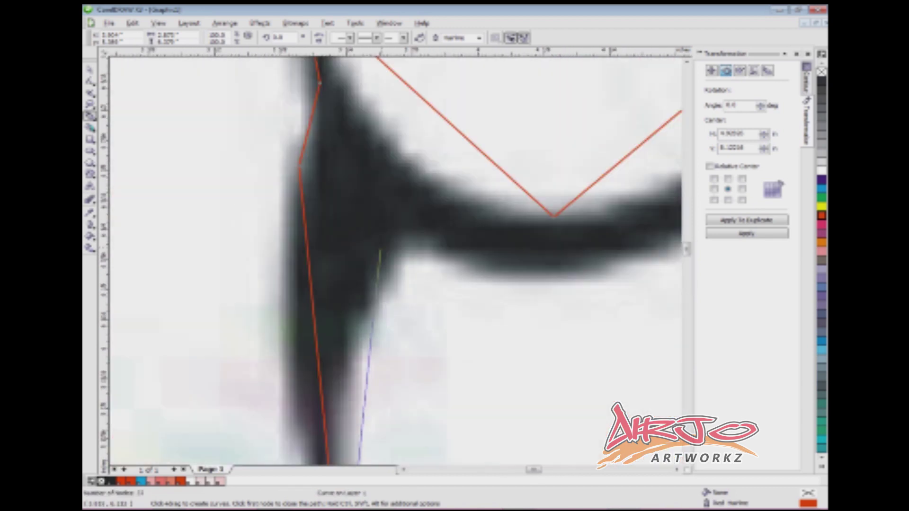
pyautogui.click(397, 230)
pyautogui.scroll(-3, 397, 229)
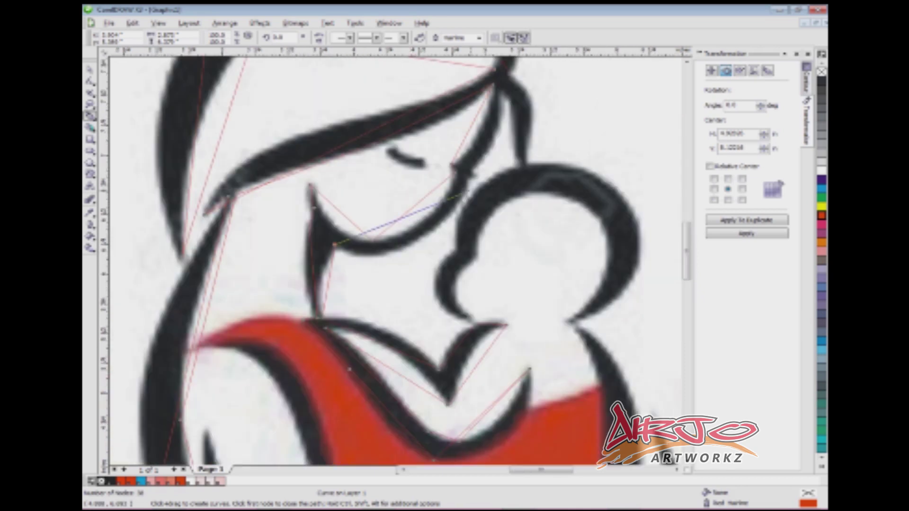
# Step: Trace the underside of the mother's jaw past the notch at her lips and up the face's front edge to the hair junction
pyautogui.scroll(2, 450, 199)
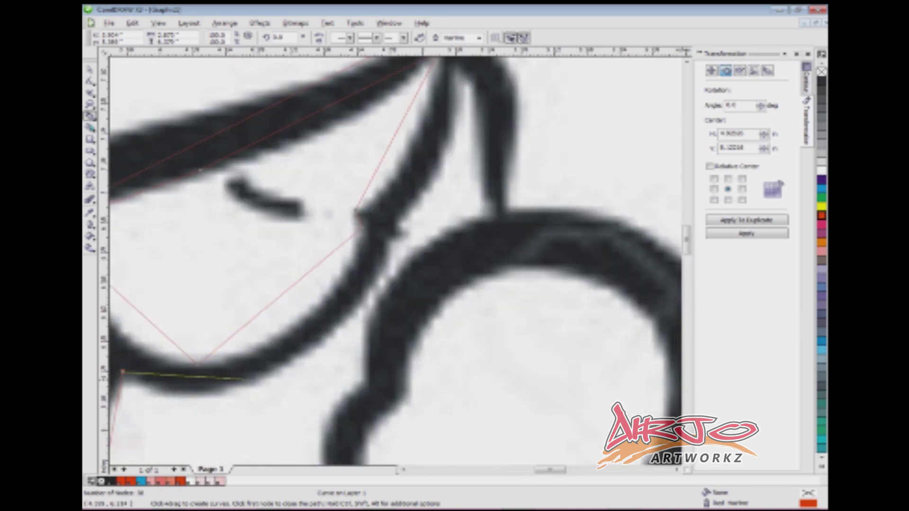
pyautogui.click(260, 376)
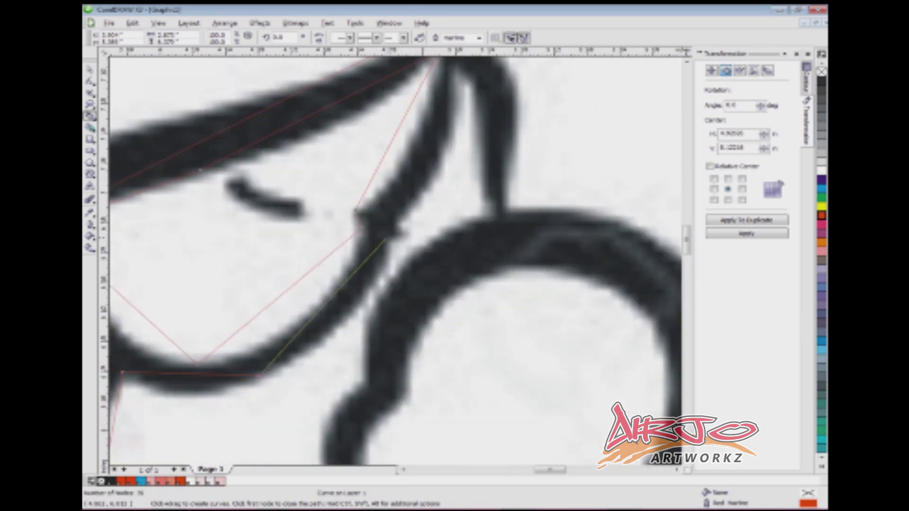
pyautogui.click(387, 237)
pyautogui.scroll(-3, 402, 233)
pyautogui.scroll(4, 388, 180)
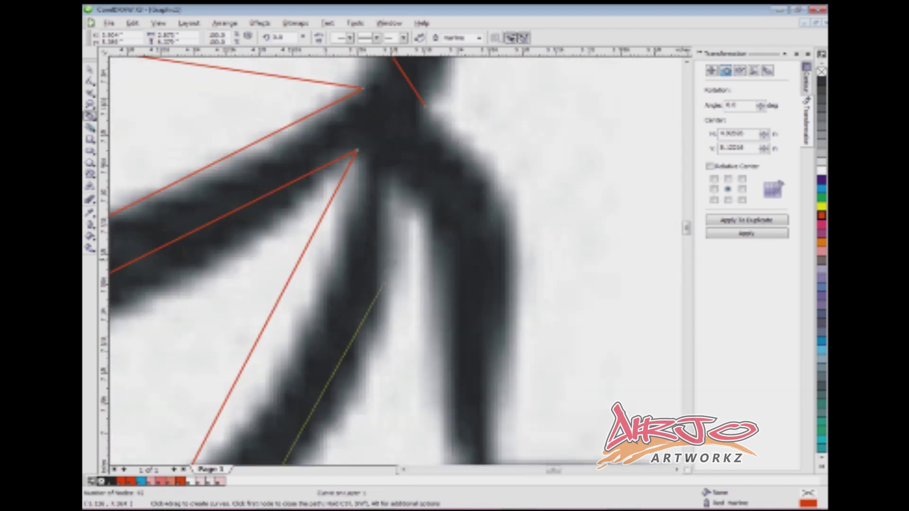
pyautogui.scroll(-2, 389, 173)
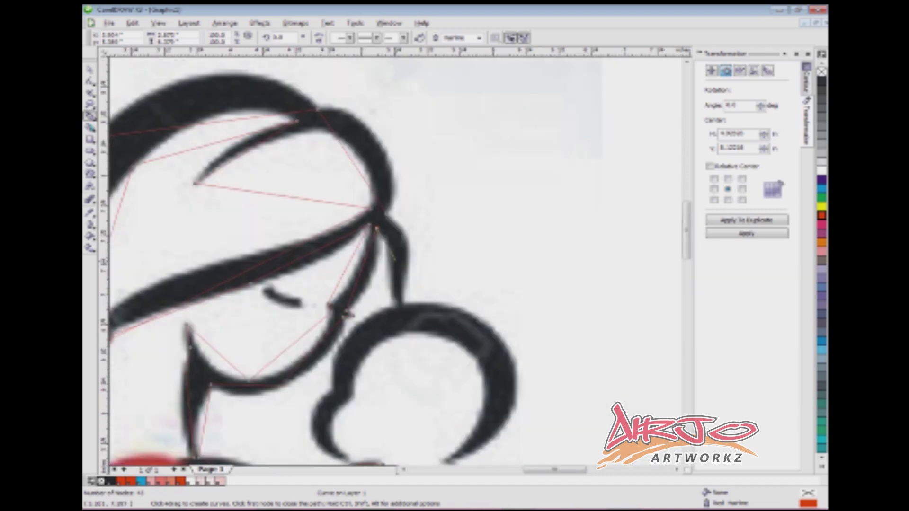
# Step: Trace the inner edge of the short hair strand in front of the face down to the baby's head
pyautogui.scroll(2, 384, 244)
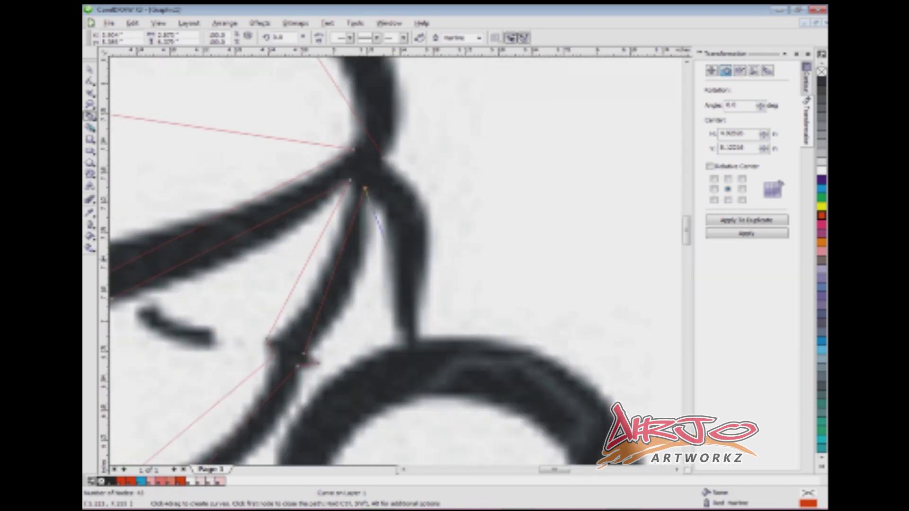
pyautogui.click(392, 260)
pyautogui.click(409, 342)
# Step: Trace the outer edge of the baby's head stroke on the mother's side down to the tip below the baby's face
pyautogui.scroll(-2, 409, 338)
pyautogui.scroll(2, 422, 305)
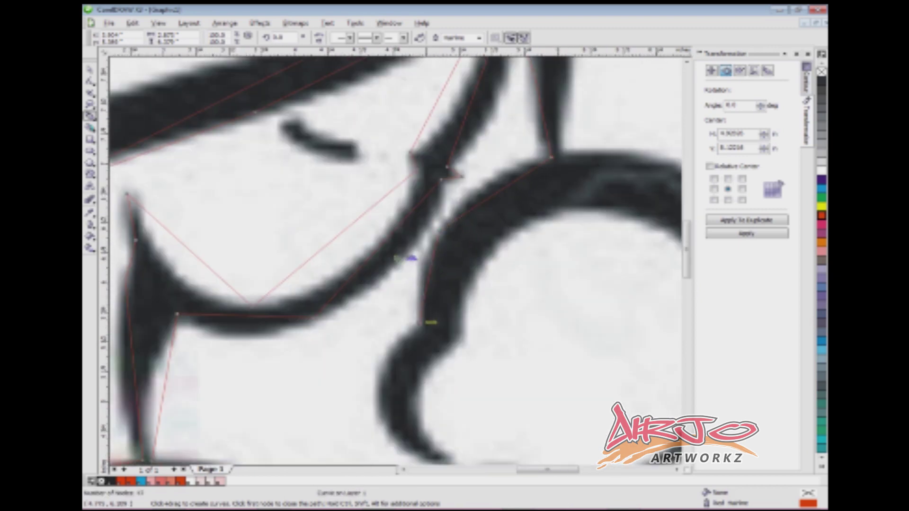
pyautogui.scroll(-2, 426, 313)
pyautogui.scroll(3, 400, 196)
pyautogui.click(409, 232)
pyautogui.scroll(-2, 409, 233)
pyautogui.scroll(3, 407, 274)
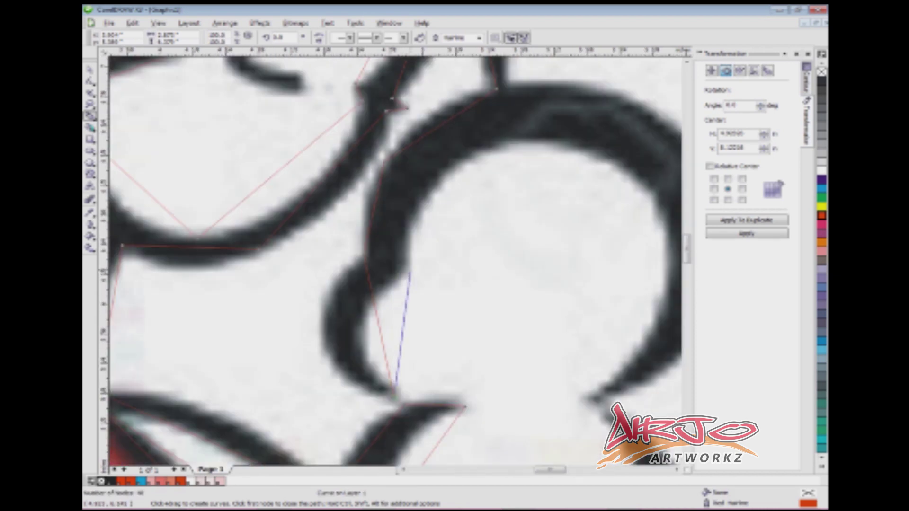
# Step: Trace the inner edge of the baby's head stroke from the cheek over the crown to the tip at the nape
pyautogui.click(409, 269)
pyautogui.scroll(-2, 422, 228)
pyautogui.scroll(3, 438, 266)
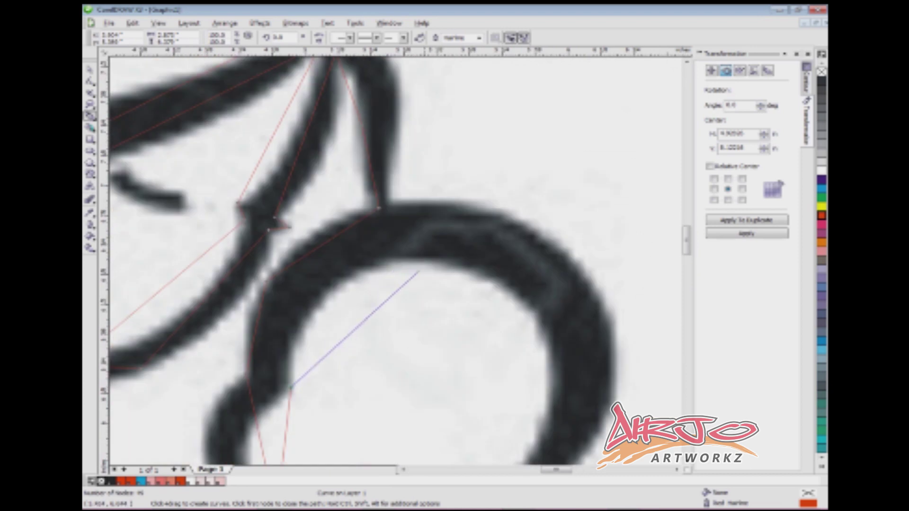
pyautogui.scroll(-2, 481, 283)
pyautogui.scroll(3, 393, 360)
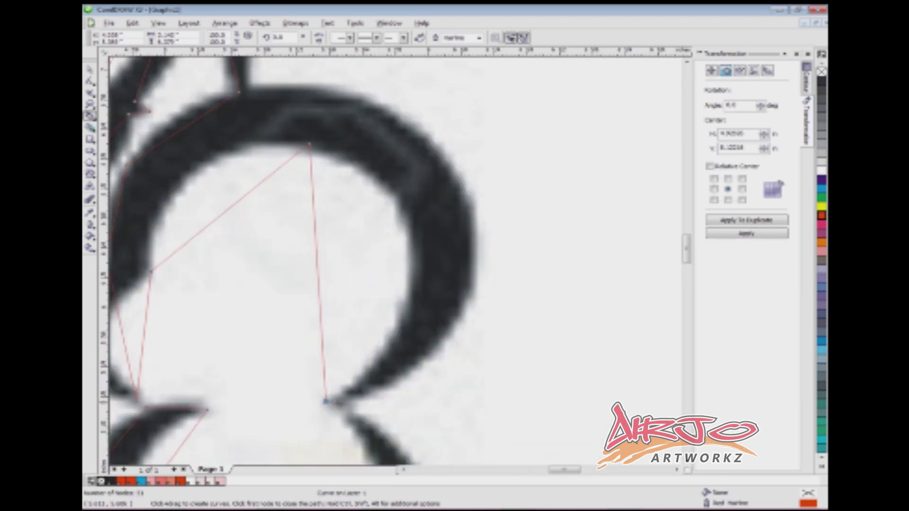
pyautogui.scroll(-2, 327, 402)
pyautogui.scroll(3, 397, 256)
pyautogui.scroll(-1, 433, 345)
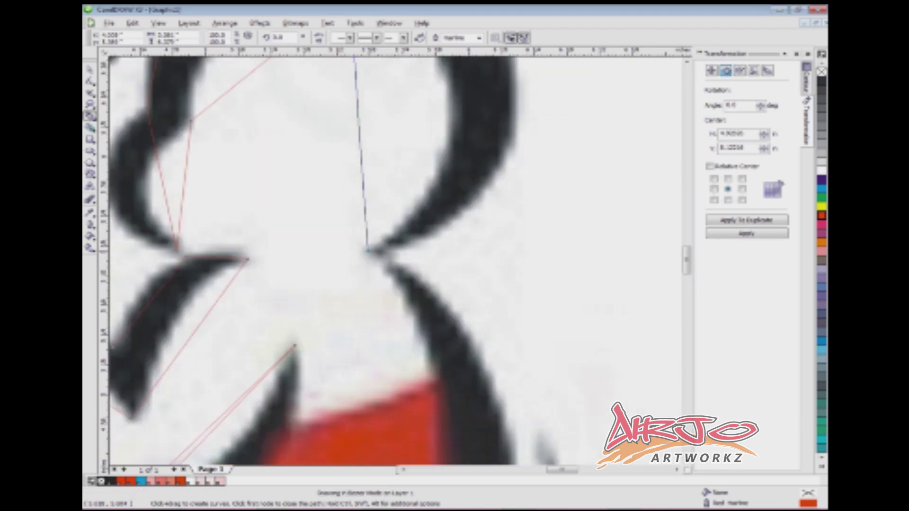
# Step: Trace the outer edge of the baby's head back to the short hair strand and close the curve at the hair junction
pyautogui.scroll(-2, 400, 253)
pyautogui.scroll(3, 399, 254)
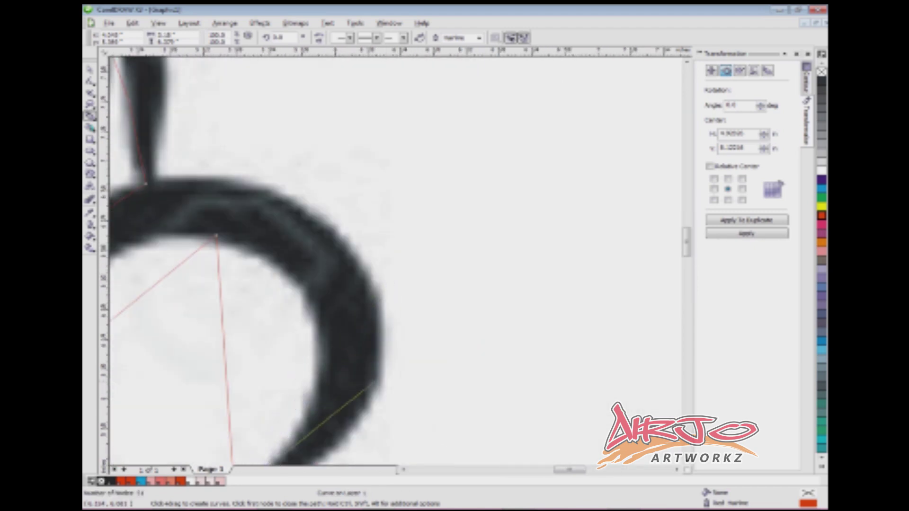
pyautogui.click(378, 378)
pyautogui.scroll(-2, 397, 303)
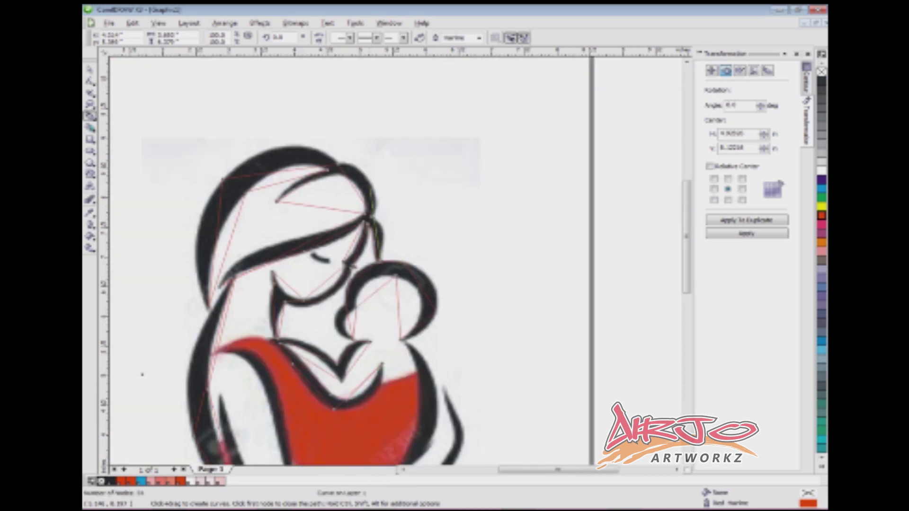
pyautogui.scroll(3, 397, 303)
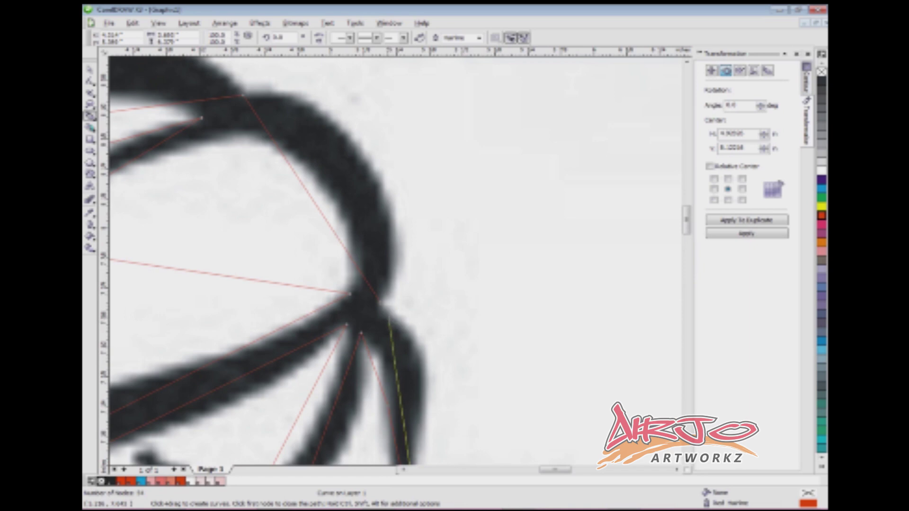
pyautogui.scroll(-3, 222, 349)
pyautogui.scroll(1, 222, 349)
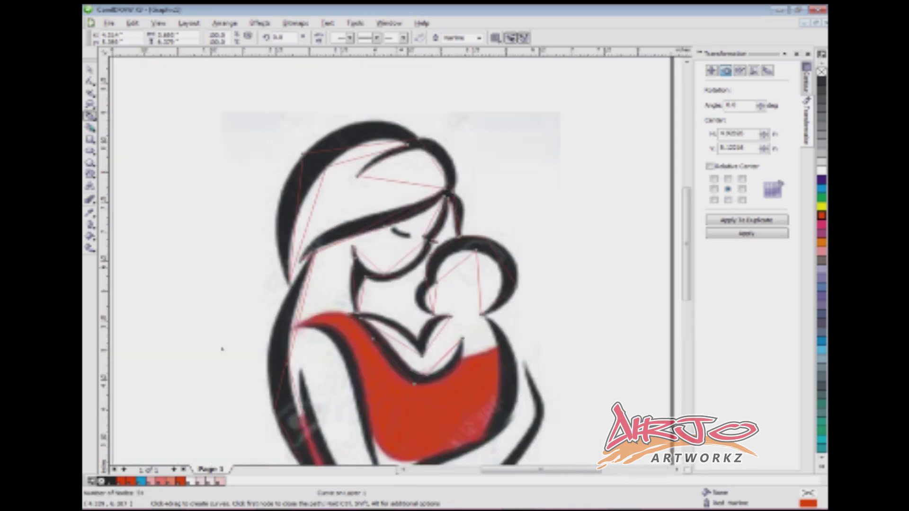
# Step: Select the nodes of the traced outline with the Shape tool and convert its straight segments to curves
pyautogui.scroll(-2, 326, 303)
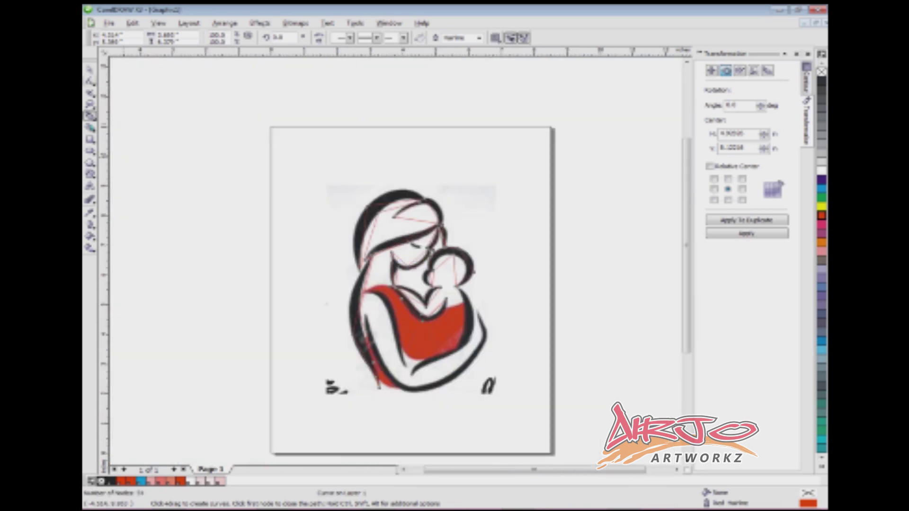
pyautogui.click(90, 82)
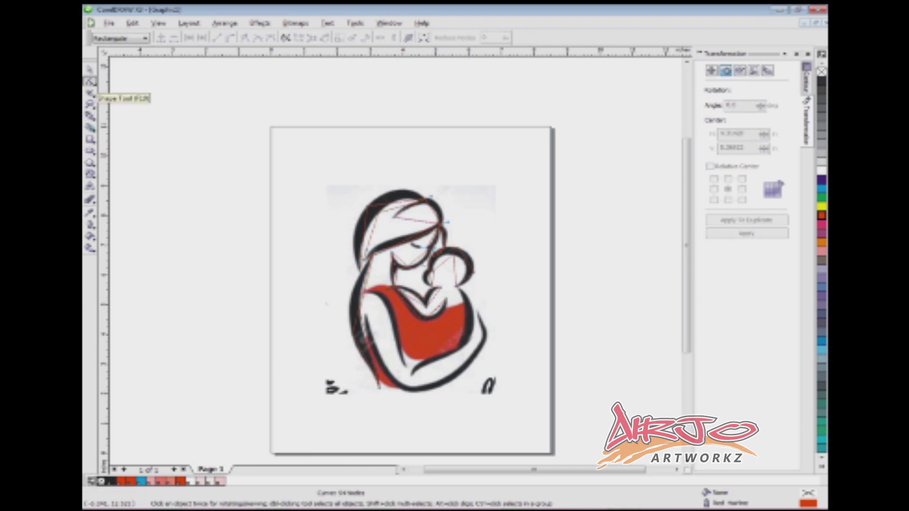
pyautogui.moveTo(196, 105); pyautogui.dragTo(545, 387)
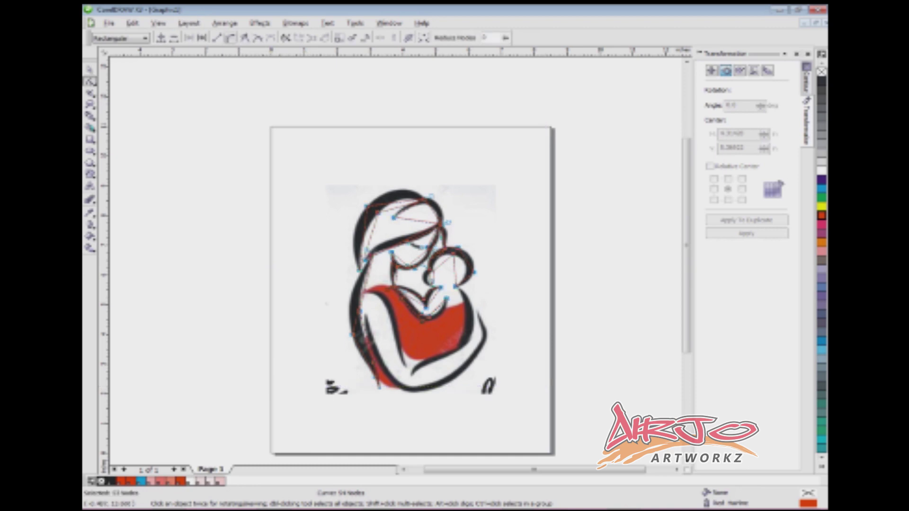
pyautogui.click(229, 38)
# Step: Bend the outer and inner edges of the mother's large hair stroke to follow the crown and the back of the head
pyautogui.scroll(3, 410, 173)
pyautogui.scroll(2, 312, 298)
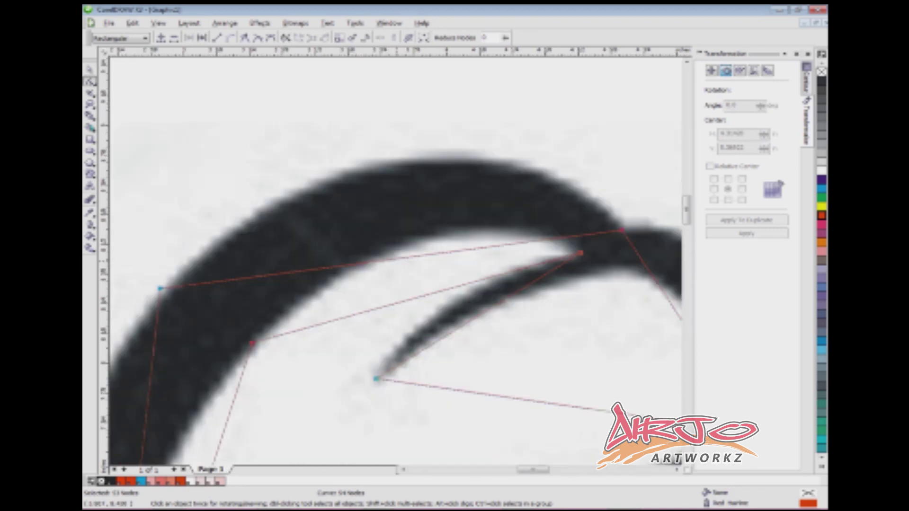
pyautogui.moveTo(417, 258); pyautogui.dragTo(469, 201)
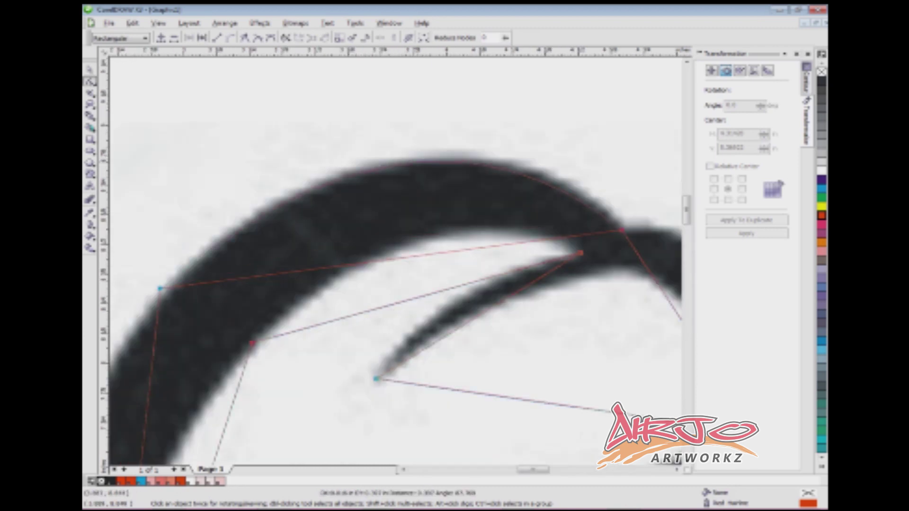
pyautogui.scroll(-4, 318, 417)
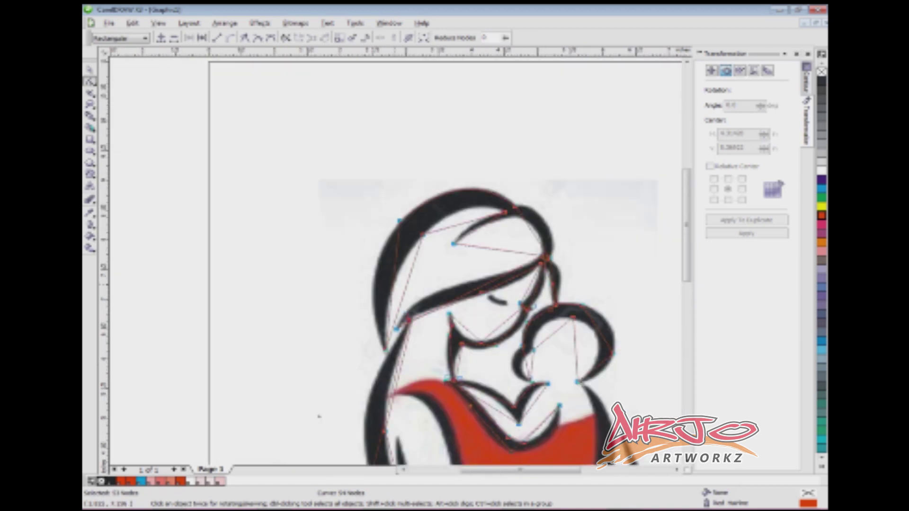
pyautogui.scroll(2, 391, 307)
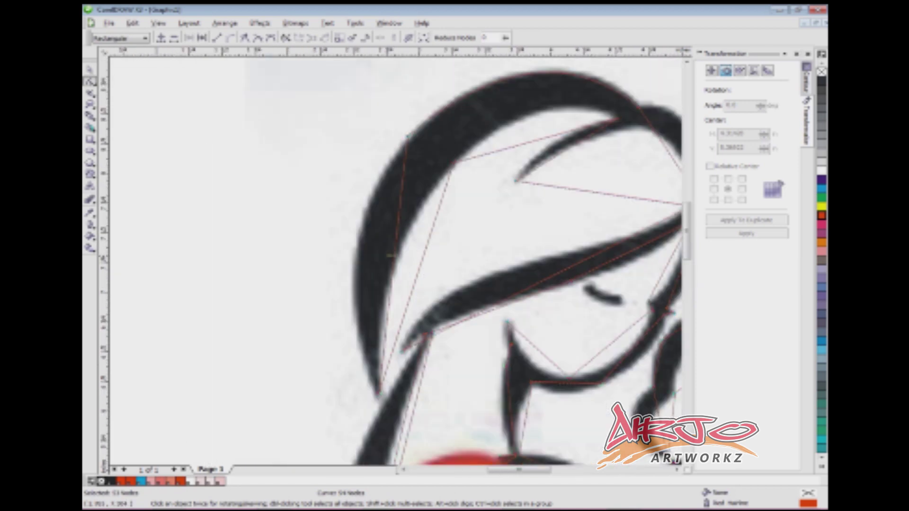
pyautogui.moveTo(391, 256); pyautogui.dragTo(374, 265)
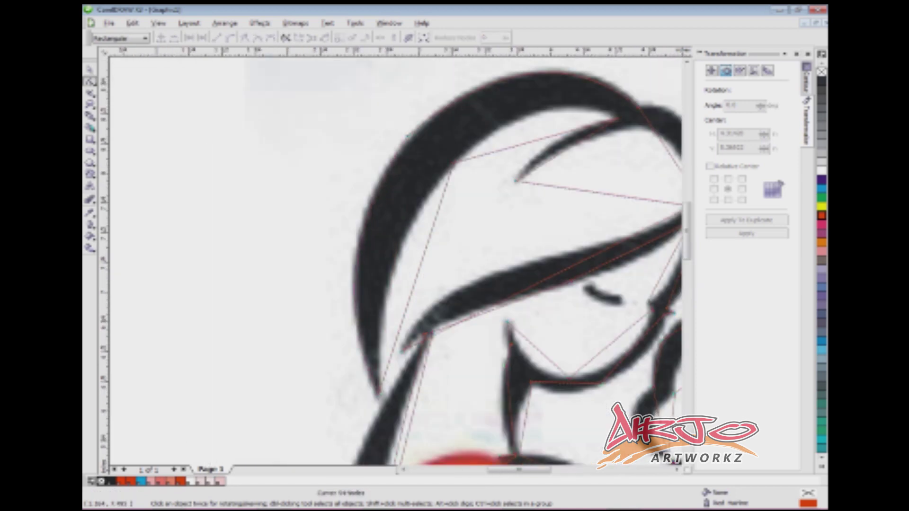
pyautogui.moveTo(426, 246); pyautogui.dragTo(436, 247)
pyautogui.moveTo(535, 140); pyautogui.dragTo(535, 126)
# Step: Bend the outer and inner edges of the front hair arc to follow the line art down to the hair junction
pyautogui.scroll(3, 396, 261)
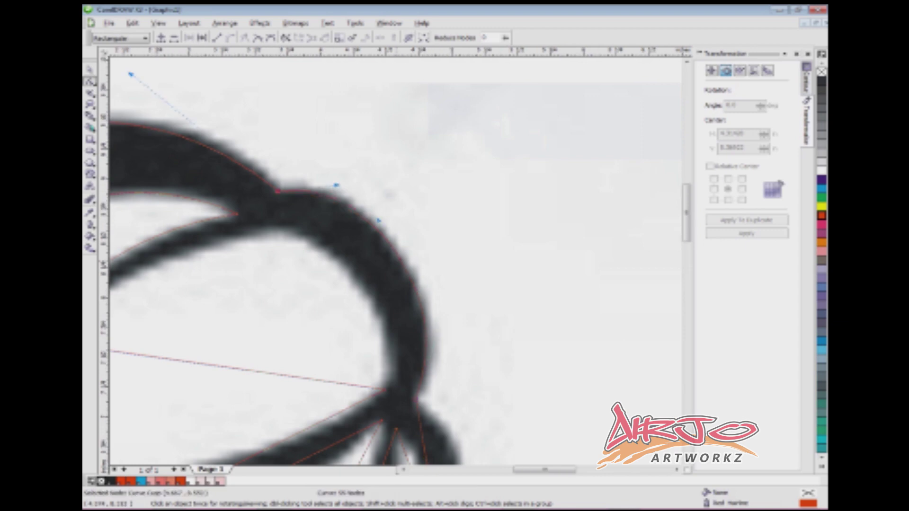
pyautogui.scroll(-2, 396, 260)
pyautogui.scroll(4, 401, 259)
pyautogui.scroll(-2, 440, 244)
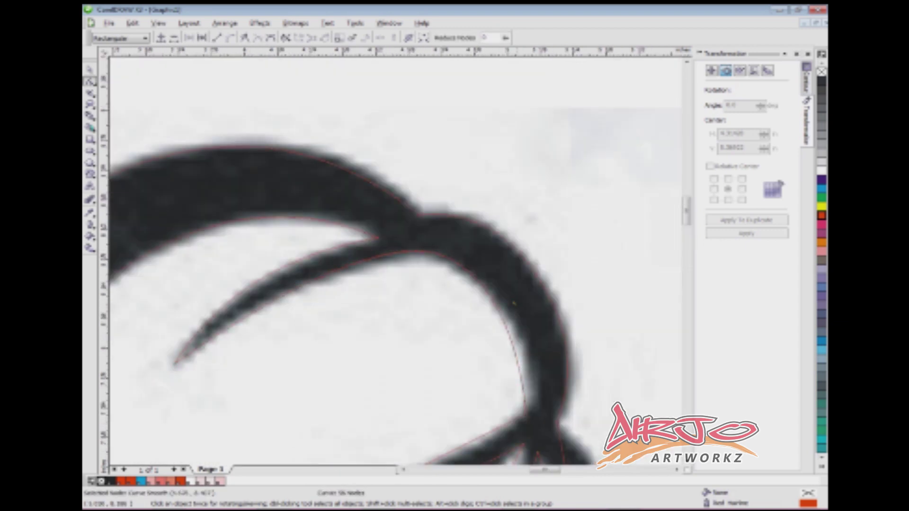
# Step: Bend the upper and lower edges of the fringe stroke above the closed eye, placing a smooth node along the lower edge
pyautogui.scroll(-3, 398, 260)
pyautogui.scroll(3, 398, 261)
pyautogui.scroll(-2, 398, 260)
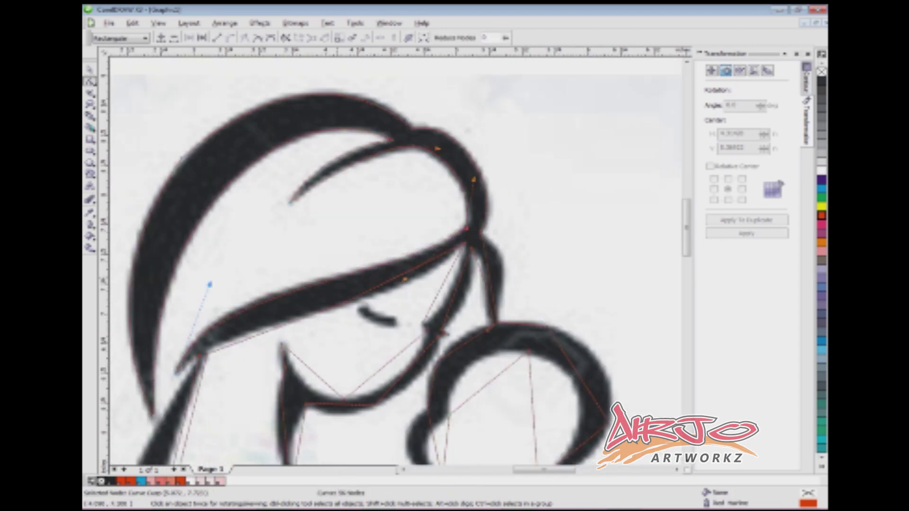
pyautogui.scroll(3, 398, 260)
pyautogui.scroll(-3, 398, 260)
pyautogui.scroll(3, 398, 261)
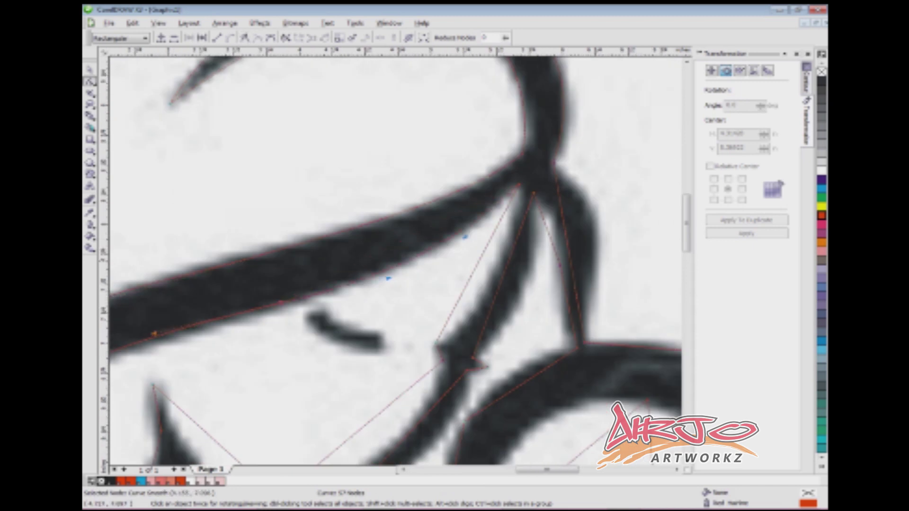
# Step: Bend the outer edge of the short front hair strand and both edges of the face stroke down to the lips
pyautogui.scroll(-2, 398, 260)
pyautogui.scroll(2, 398, 261)
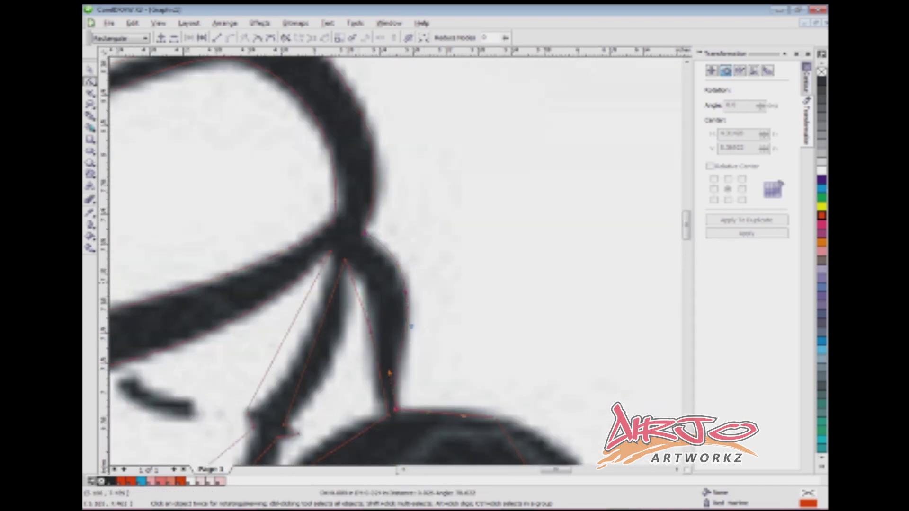
pyautogui.scroll(-3, 398, 261)
pyautogui.scroll(4, 398, 260)
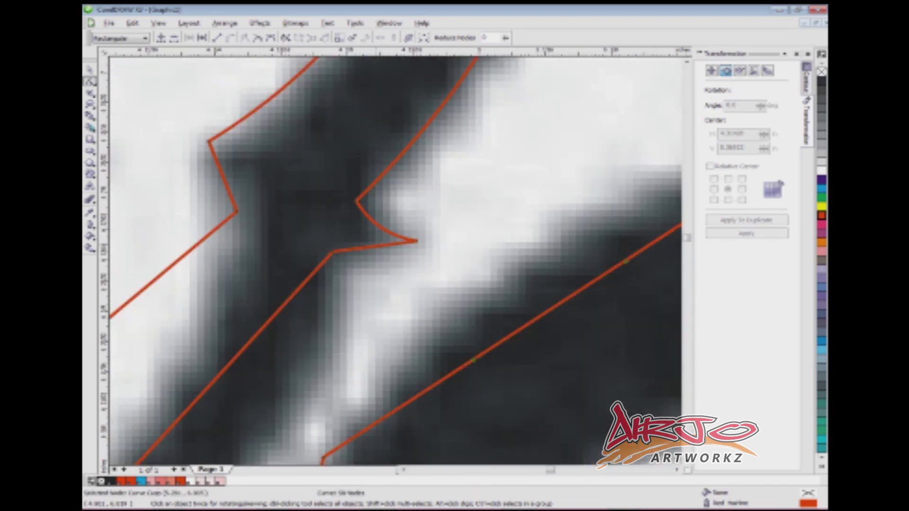
# Step: Bend both edges of the jaw stroke and the sides of the neck stroke to match the line art
pyautogui.scroll(-2, 398, 260)
pyautogui.scroll(2, 397, 260)
pyautogui.moveTo(477, 260); pyautogui.dragTo(523, 303)
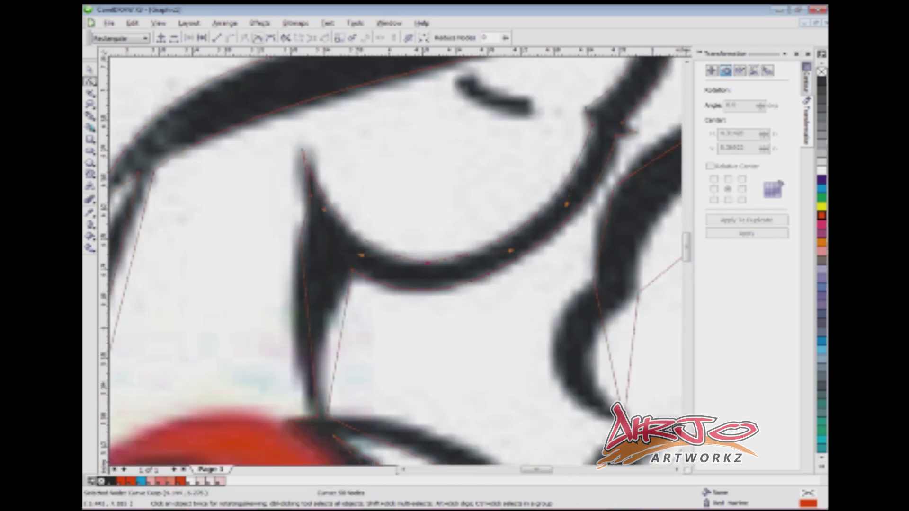
pyautogui.scroll(3, 398, 261)
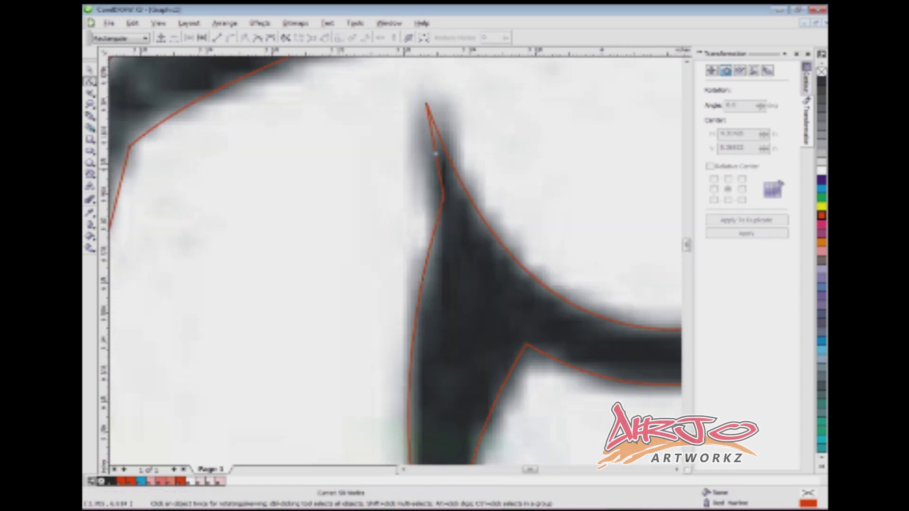
# Step: Bend the edges of the V-shaped stroke and the neckline stroke to follow the black line art
pyautogui.scroll(-3, 398, 260)
pyautogui.click(487, 370)
pyautogui.moveTo(488, 369); pyautogui.dragTo(392, 141)
pyautogui.hscroll(-3, 396, 259)
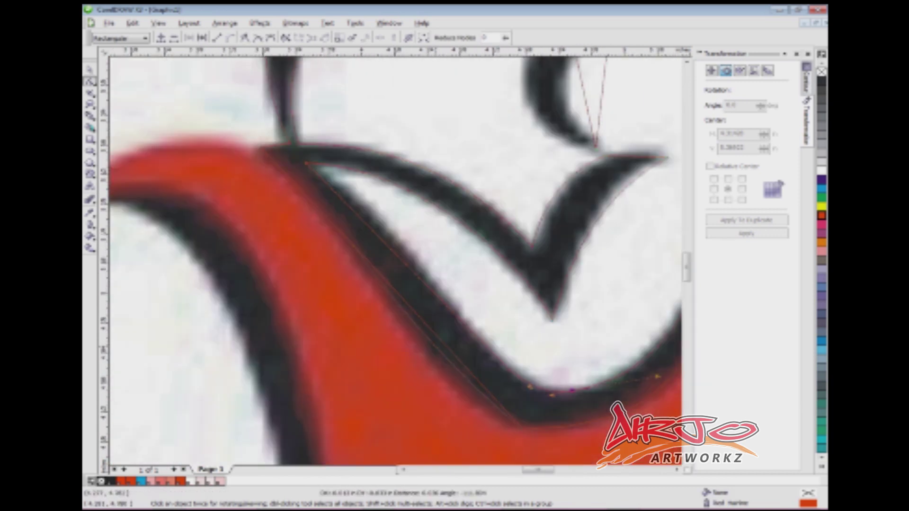
pyautogui.scroll(-3, 396, 258)
pyautogui.scroll(3, 395, 258)
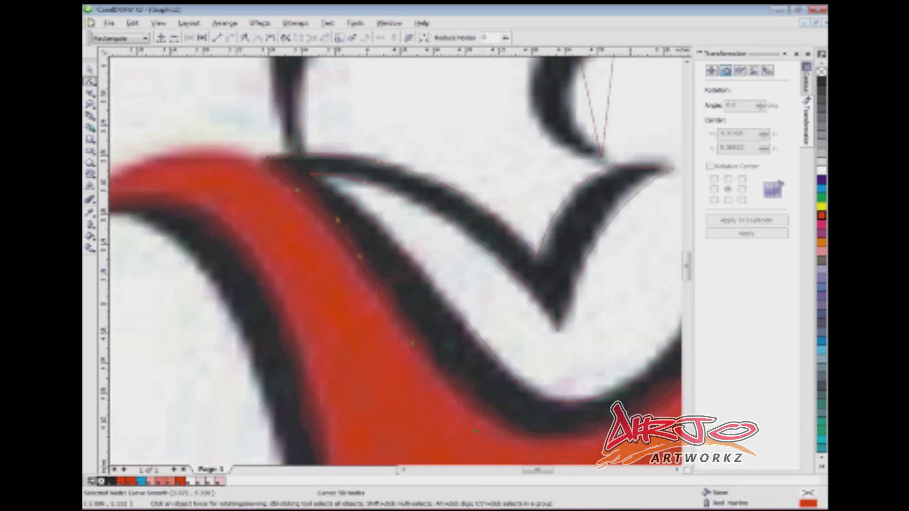
# Step: Bend the edges of the long back stroke from the shoulder down to its pointed lower tip to match the line art
pyautogui.scroll(-3, 209, 455)
pyautogui.scroll(3, 247, 317)
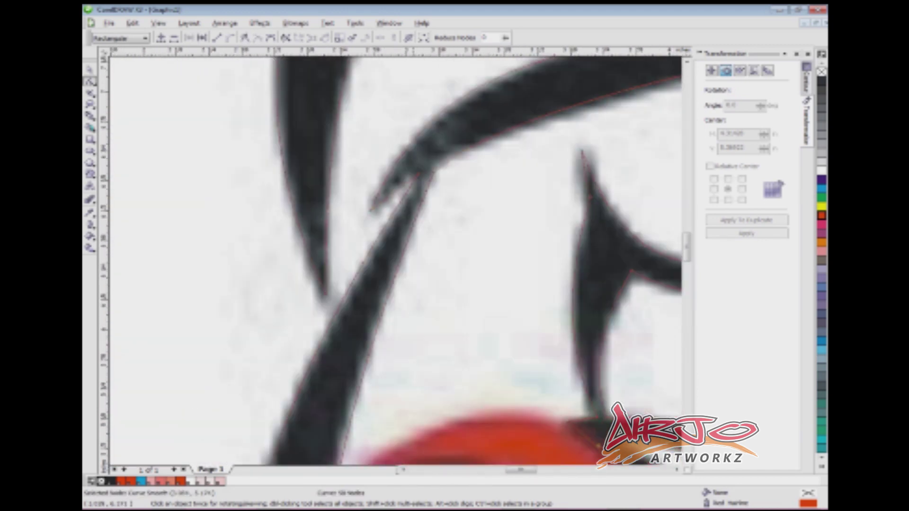
pyautogui.scroll(-2, 213, 166)
pyautogui.scroll(-2, 263, 85)
pyautogui.scroll(-3, 349, 258)
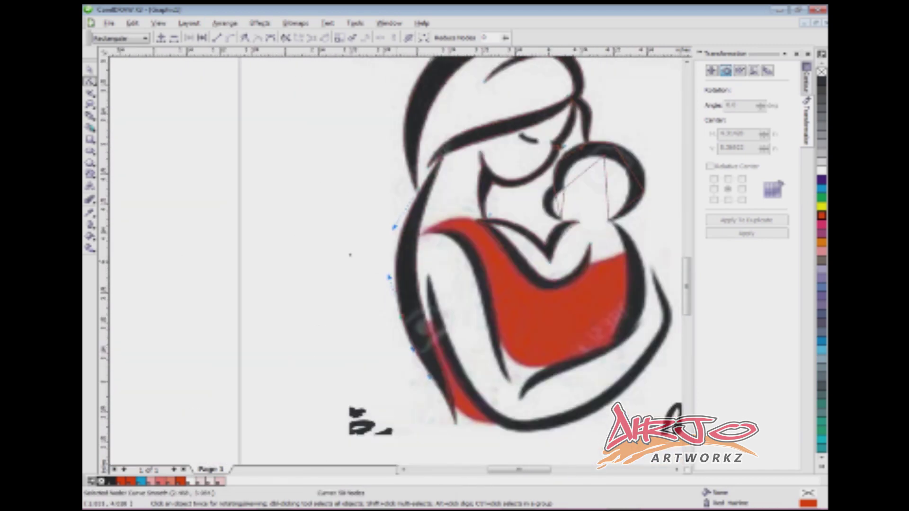
pyautogui.scroll(3, 349, 258)
pyautogui.scroll(2, 345, 230)
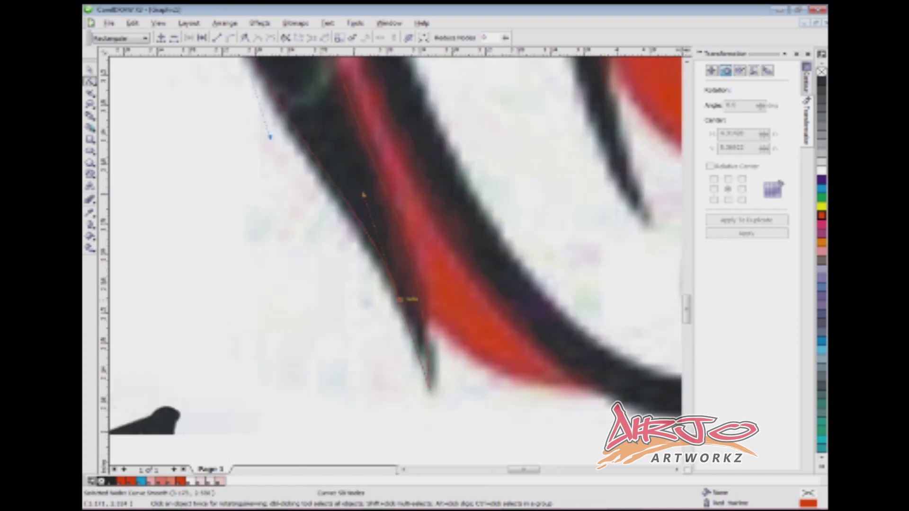
# Step: Bend the inner and outer edges of the baby's head stroke, including the small face curve, to follow the black line art
pyautogui.scroll(-3, 395, 260)
pyautogui.scroll(3, 396, 260)
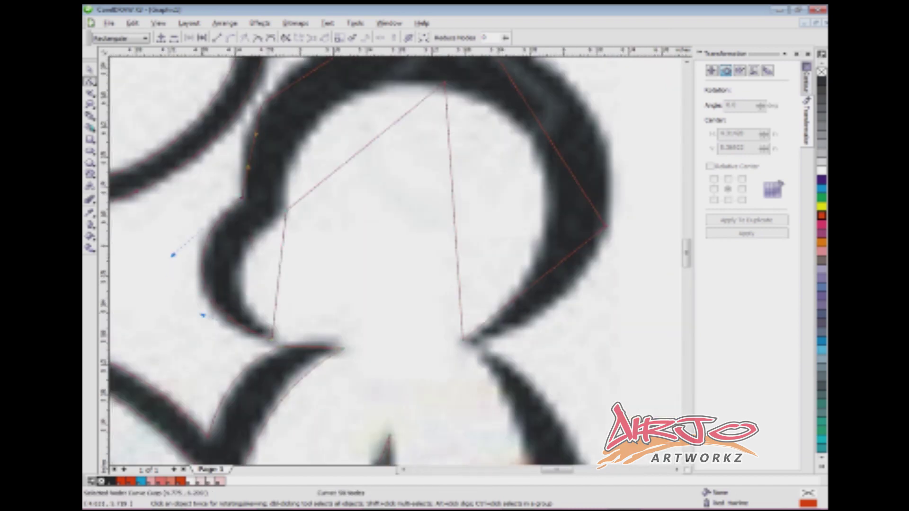
pyautogui.moveTo(454, 211); pyautogui.dragTo(539, 208)
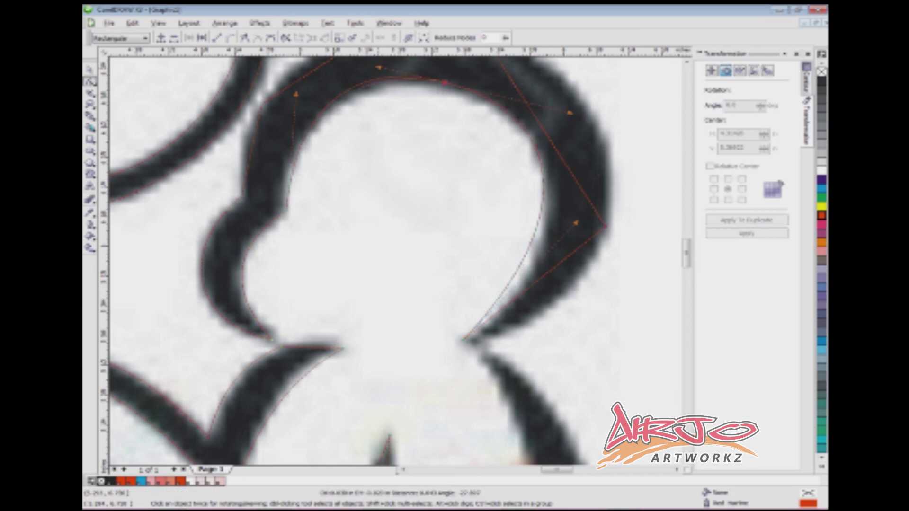
pyautogui.scroll(-3, 558, 327)
pyautogui.scroll(3, 559, 327)
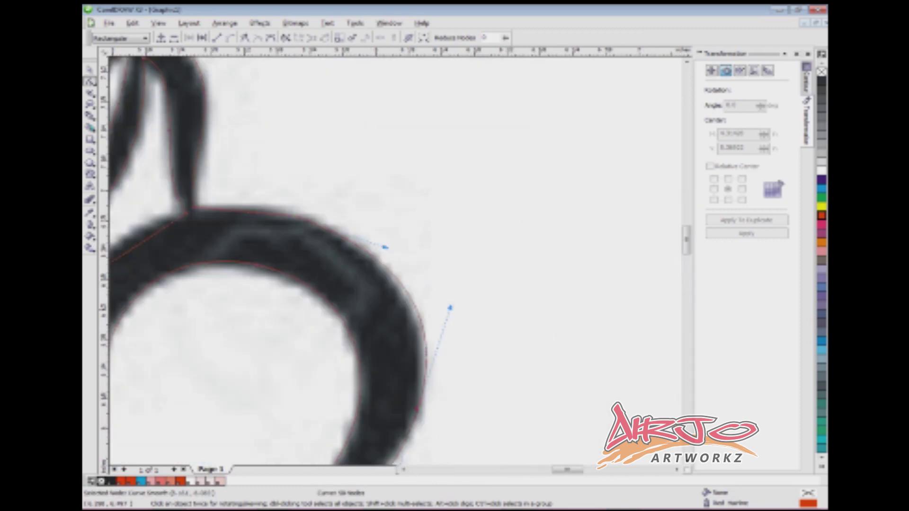
pyautogui.scroll(-3, 396, 261)
pyautogui.scroll(3, 395, 261)
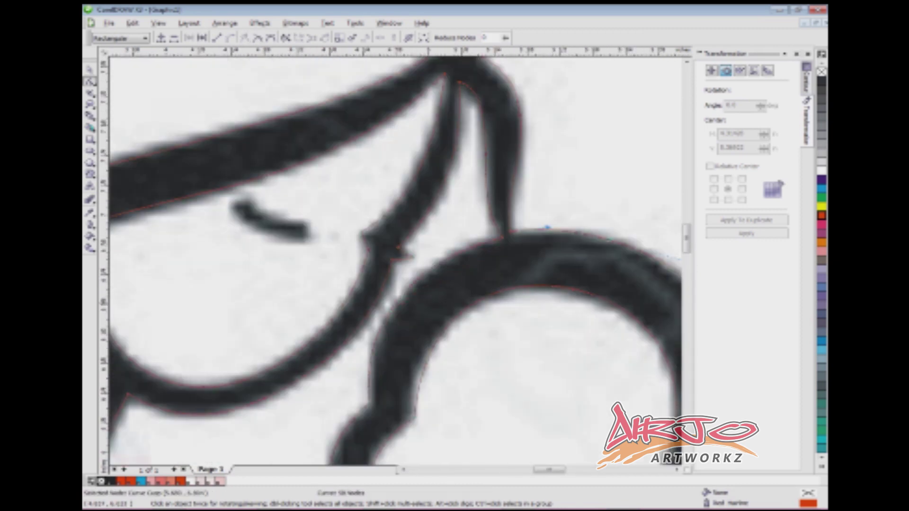
pyautogui.moveTo(431, 181); pyautogui.dragTo(482, 220)
# Step: Trace a closed straight-segment outline around the stroke running down the baby's back and under the red wrap
pyautogui.scroll(3, 482, 221)
pyautogui.press('F5')
pyautogui.scroll(-3, 482, 221)
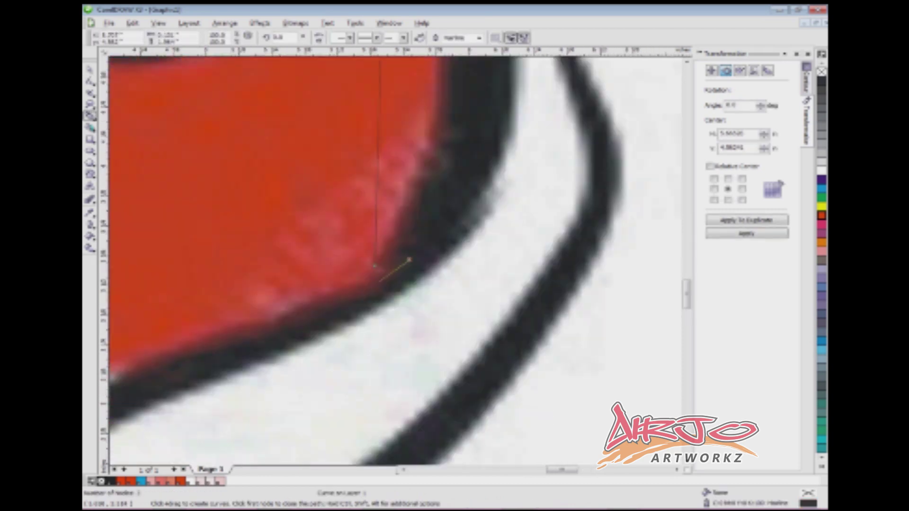
pyautogui.scroll(2, 490, 211)
pyautogui.press('F10')
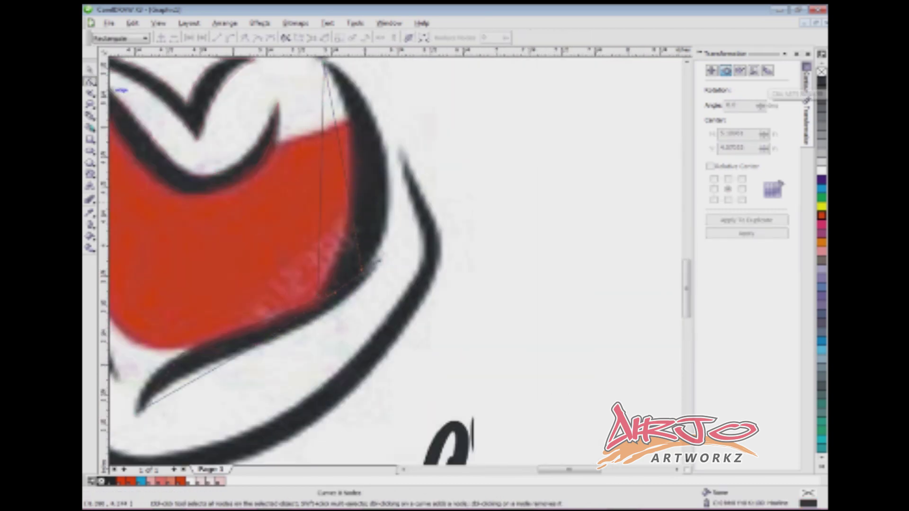
# Step: Give the baby's back outline a red line colour and bend the edges near its pointed lower end under the wrap
pyautogui.scroll(-3, 378, 260)
pyautogui.scroll(6, 379, 261)
pyautogui.moveTo(421, 242); pyautogui.dragTo(466, 205)
pyautogui.scroll(-3, 466, 205)
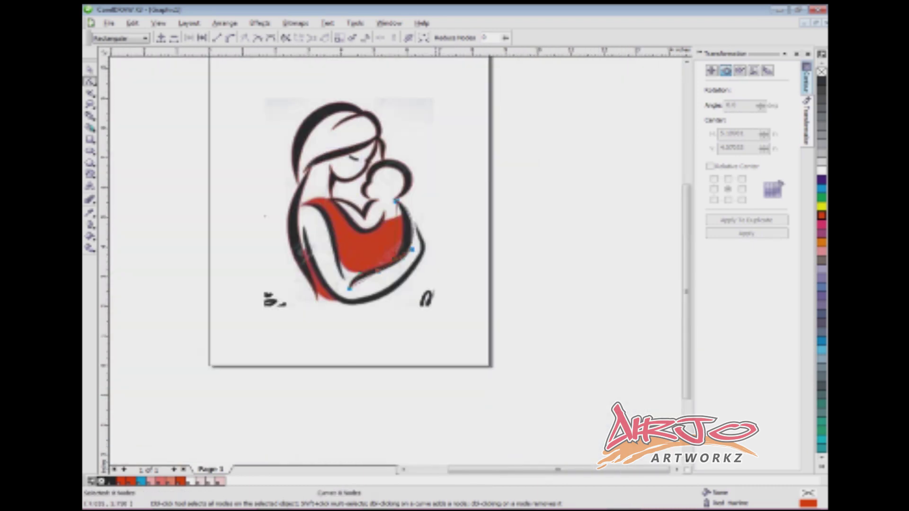
pyautogui.scroll(3, 467, 205)
pyautogui.scroll(-1, 466, 205)
pyautogui.scroll(4, 466, 204)
pyautogui.moveTo(421, 146); pyautogui.dragTo(509, 204)
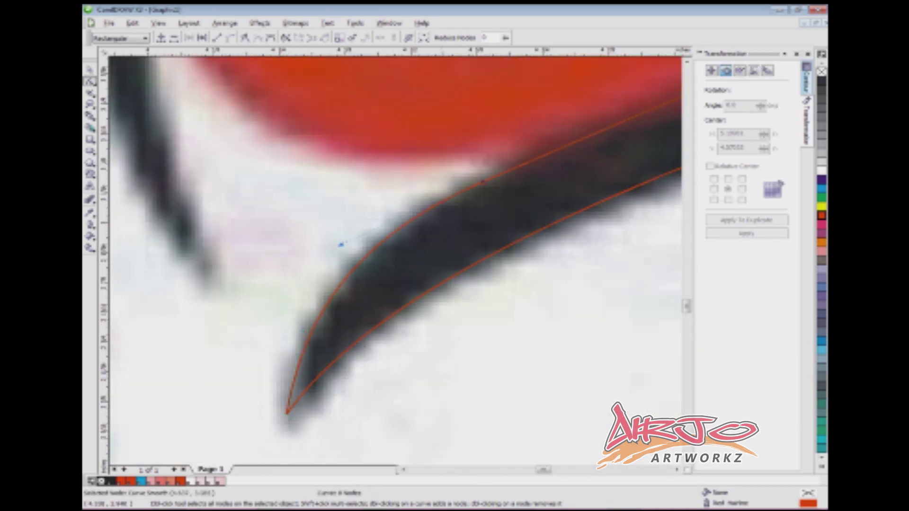
# Step: Bend the baby's back outline around its lower corner and up both edges to the tip beneath the head
pyautogui.scroll(4, 341, 244)
pyautogui.scroll(-2, 393, 260)
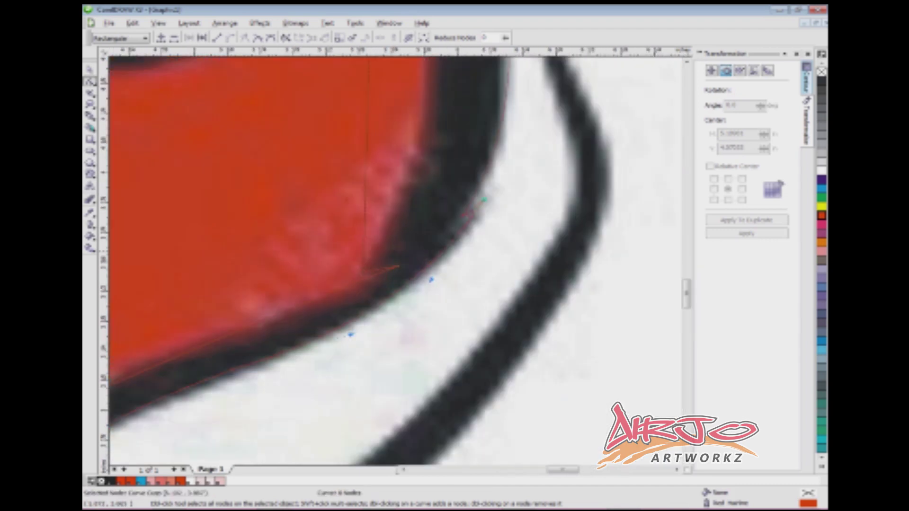
pyautogui.scroll(3, 393, 260)
pyautogui.scroll(-4, 393, 260)
pyautogui.scroll(3, 402, 180)
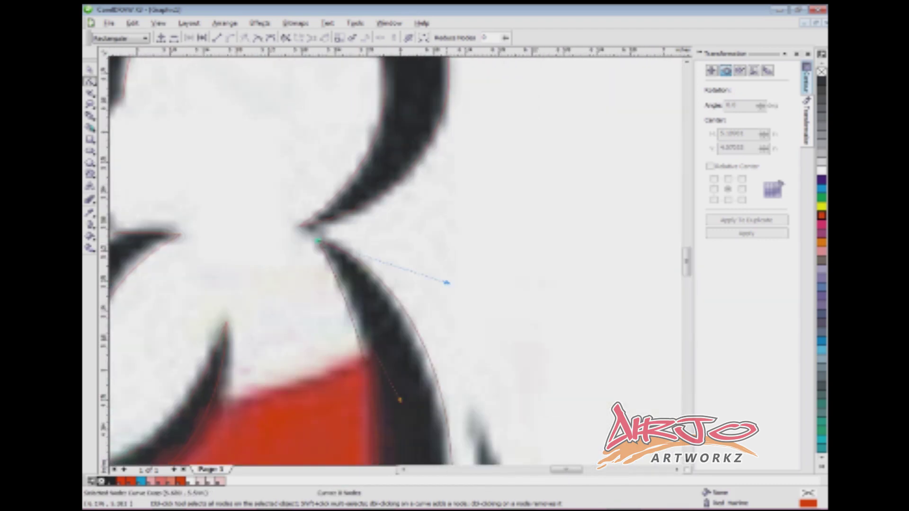
pyautogui.scroll(-5, 393, 260)
# Step: Trace a closed straight-segment outline around the mother's long arm stroke, from its upper tip along the underside to the elbow
pyautogui.press('F5')
pyautogui.scroll(4, 393, 260)
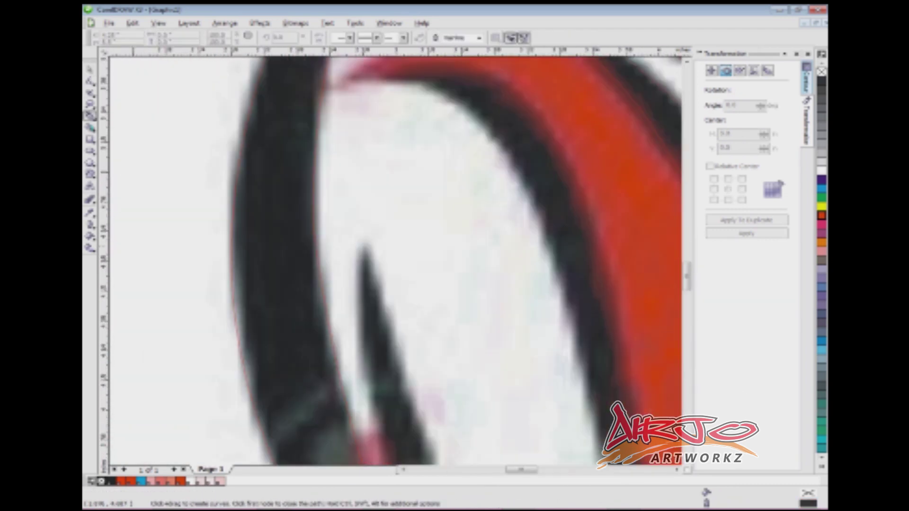
pyautogui.scroll(-2, 393, 260)
pyautogui.hscroll(3, 393, 260)
pyautogui.scroll(-3, 393, 261)
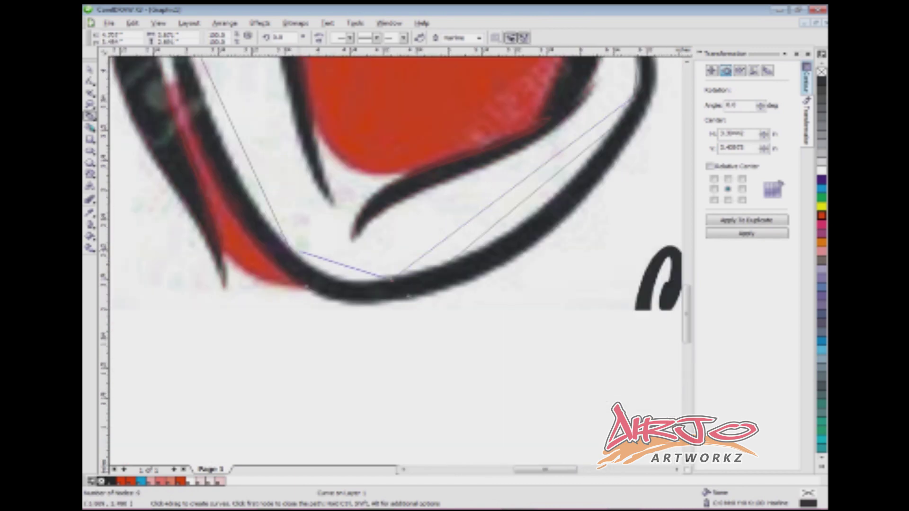
pyautogui.hscroll(-3, 393, 260)
pyautogui.scroll(-5, 190, 148)
pyautogui.press('F10')
# Step: Give the arm outline a magenta line colour and bend its edges around the elbow and along the outer underside
pyautogui.scroll(6, 393, 261)
pyautogui.scroll(-2, 394, 260)
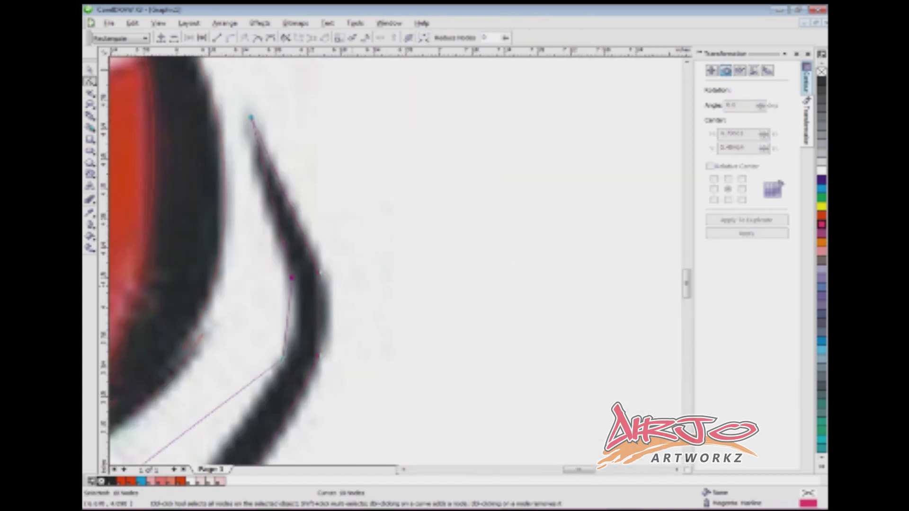
pyautogui.scroll(2, 393, 260)
pyautogui.scroll(-1, 393, 260)
pyautogui.scroll(-1, 393, 260)
pyautogui.hscroll(-2, 147, 62)
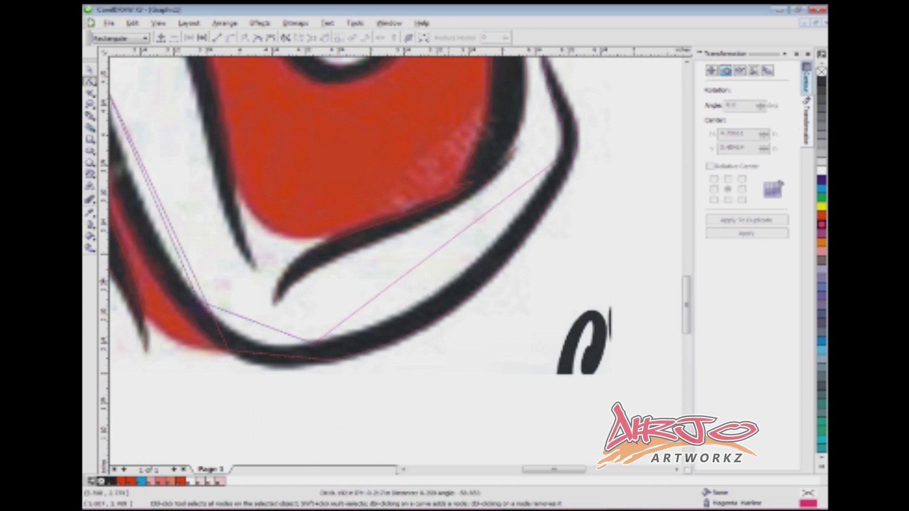
# Step: Bend the remaining edges of the arm outline along its inner underside, up to the tip beside the back stroke, and at the elbow
pyautogui.scroll(2, 147, 62)
pyautogui.hscroll(2, 147, 62)
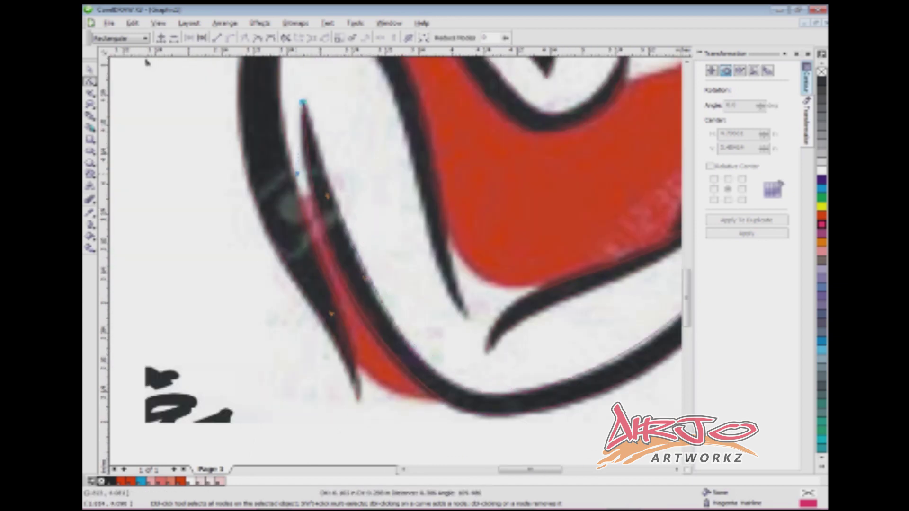
pyautogui.scroll(2, 146, 61)
pyautogui.scroll(-2, 147, 62)
pyautogui.scroll(-2, 114, 117)
pyautogui.scroll(2, 114, 118)
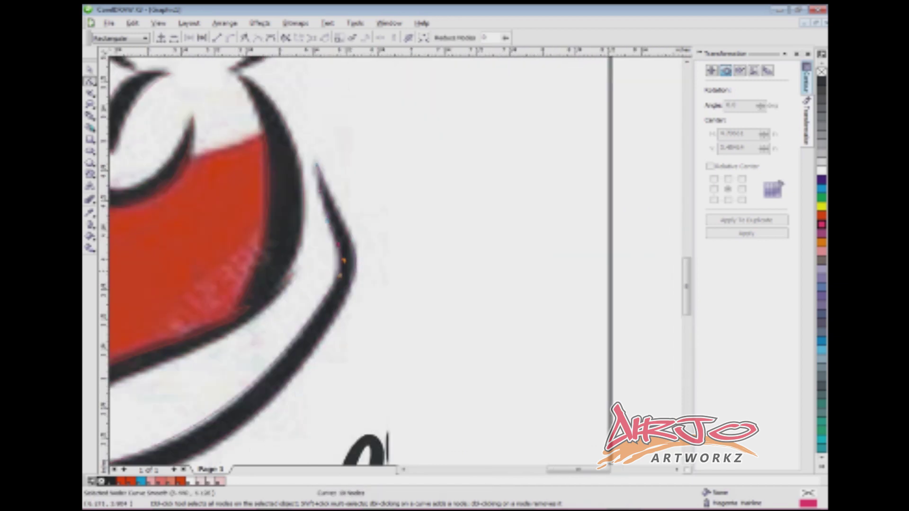
pyautogui.scroll(-1, 115, 118)
pyautogui.scroll(1, 197, 112)
pyautogui.scroll(-2, 197, 112)
# Step: Trace a closed outline around the inner arm stroke bordering the red wrap and give it a yellow line colour
pyautogui.press('space')
pyautogui.click(207, 108)
pyautogui.press('space')
pyautogui.scroll(2, 150, 280)
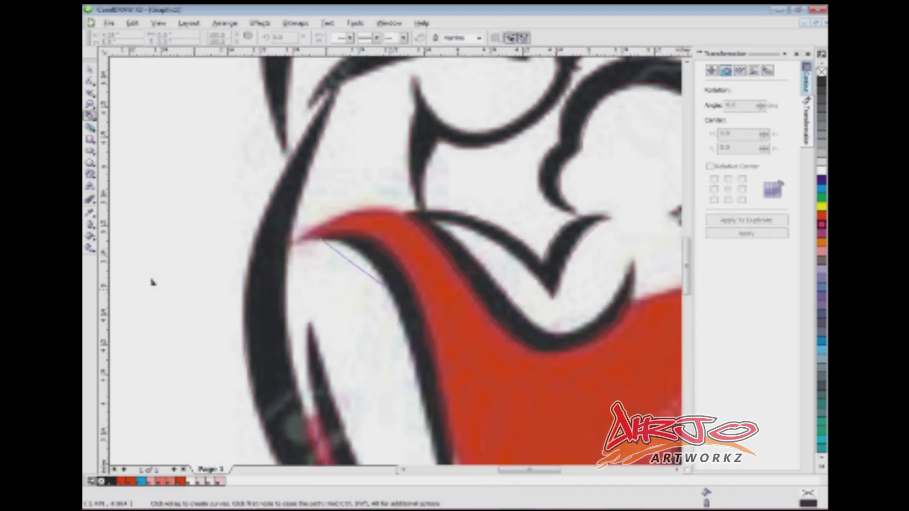
pyautogui.hscroll(-1, 213, 274)
pyautogui.scroll(-1, 116, 112)
pyautogui.scroll(2, 154, 273)
pyautogui.scroll(-2, 154, 274)
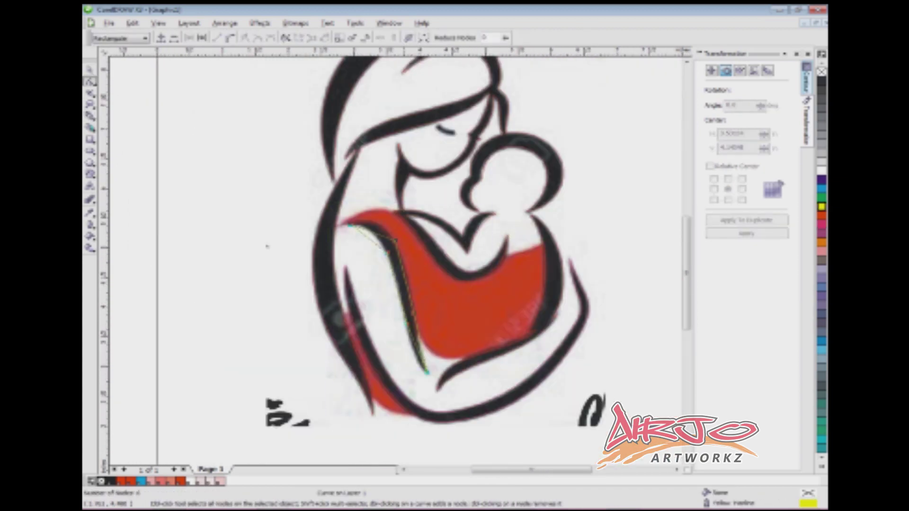
# Step: Bend both edges of the yellow inner arm outline to follow the black stroke from the shoulder to its lower tip
pyautogui.press('F10')
pyautogui.scroll(2, 154, 274)
pyautogui.scroll(1, 153, 273)
pyautogui.scroll(-2, 402, 175)
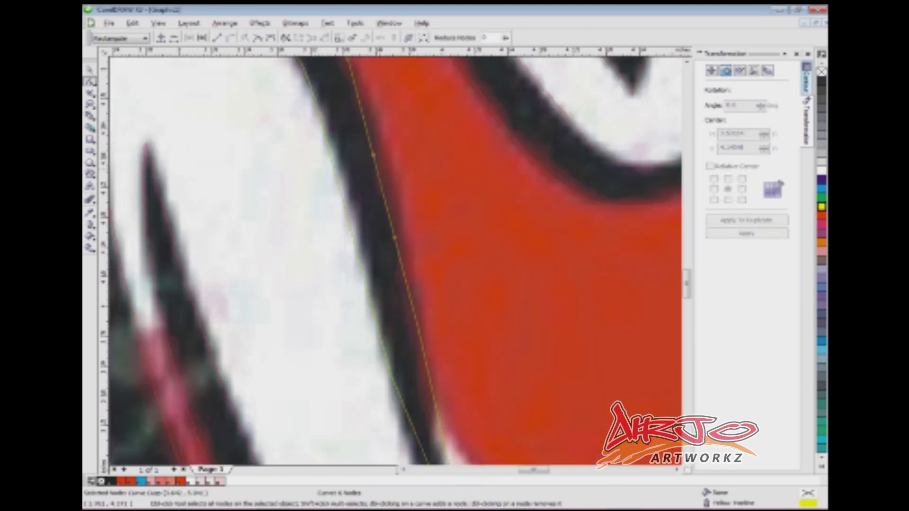
pyautogui.scroll(2, 403, 176)
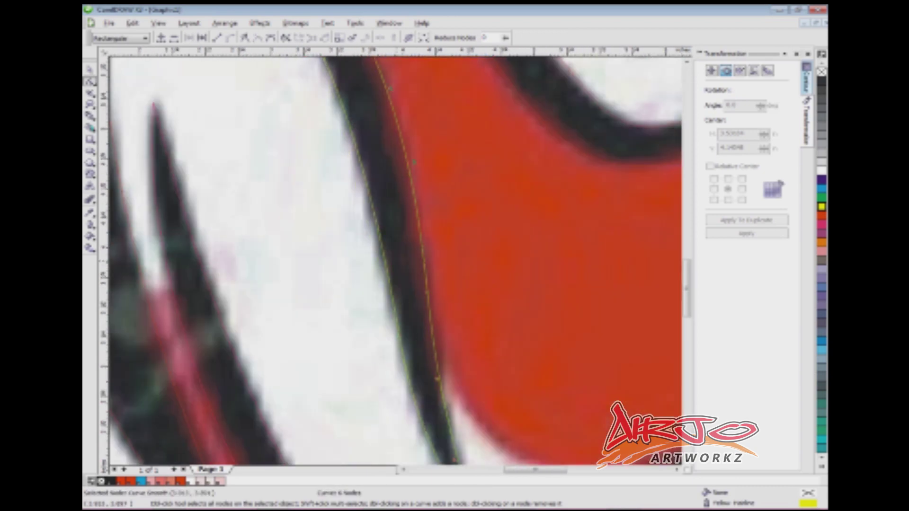
pyautogui.scroll(-3, 415, 162)
pyautogui.scroll(3, 358, 213)
pyautogui.scroll(-3, 358, 213)
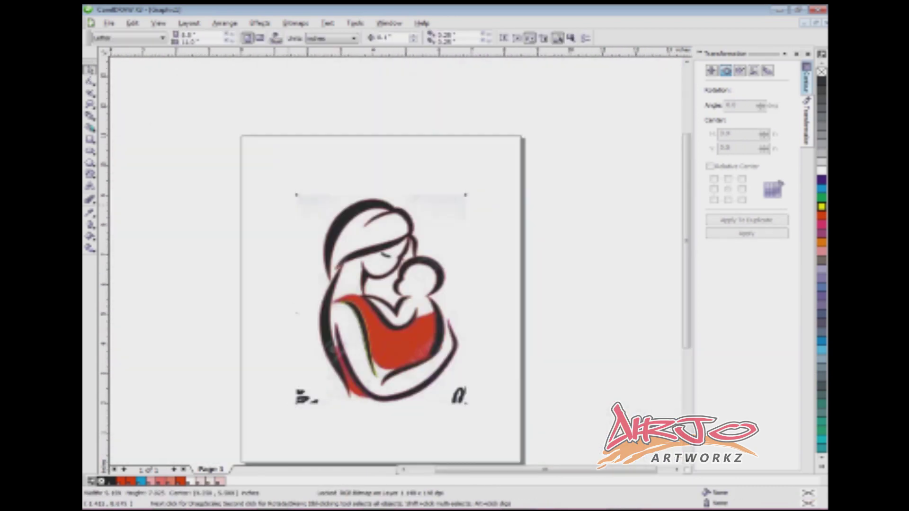
# Step: Trace a closed four-node outline around the mother's closed eye
pyautogui.scroll(2, 379, 213)
pyautogui.click(90, 116)
pyautogui.scroll(2, 385, 260)
pyautogui.press('F10')
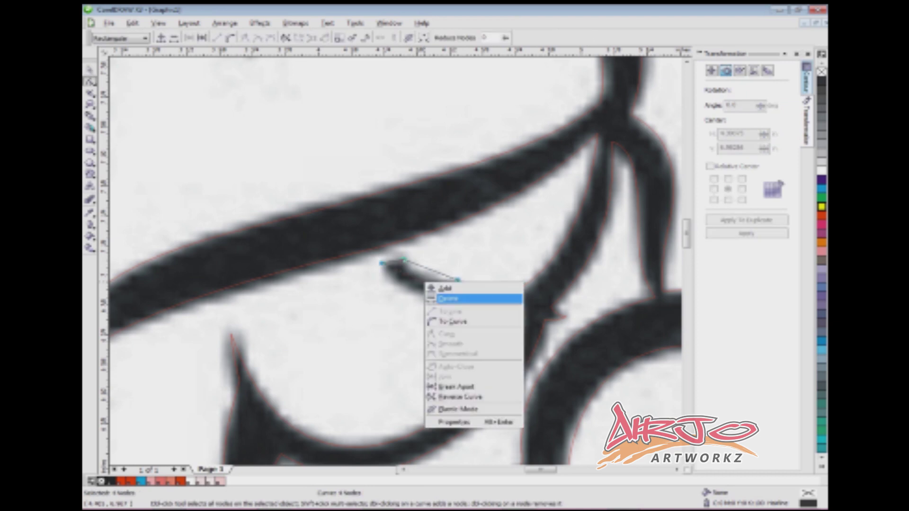
# Step: Convert the eye outline's segments to curves and bend its long edges and short ends to fit the eye stroke
pyautogui.scroll(2, 417, 279)
pyautogui.moveTo(426, 265); pyautogui.dragTo(426, 280)
pyautogui.click(345, 245)
pyautogui.moveTo(345, 245); pyautogui.dragTo(345, 247)
pyautogui.scroll(-2, 331, 246)
pyautogui.scroll(4, 331, 246)
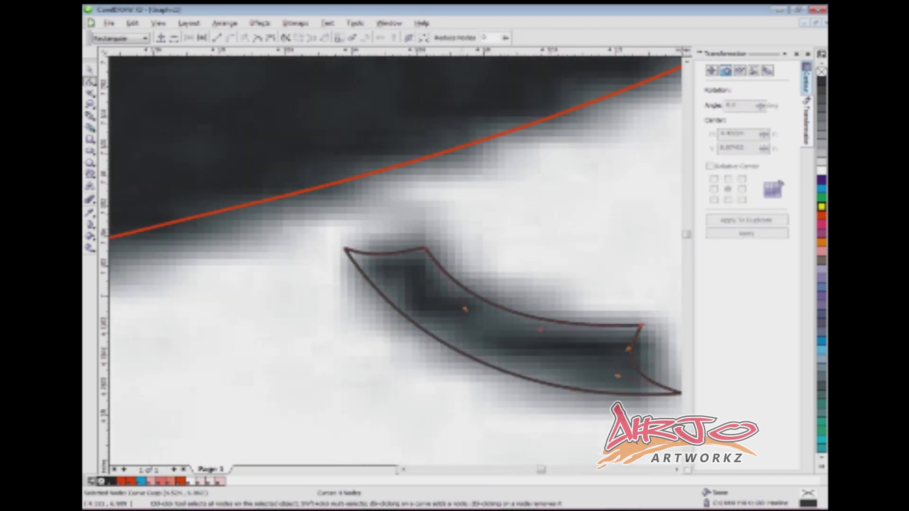
# Step: Select all the traced line-art outlines and combine them into one curve
pyautogui.press('space')
pyautogui.scroll(-5, 379, 261)
pyautogui.hotkey('ctrl', 'a')
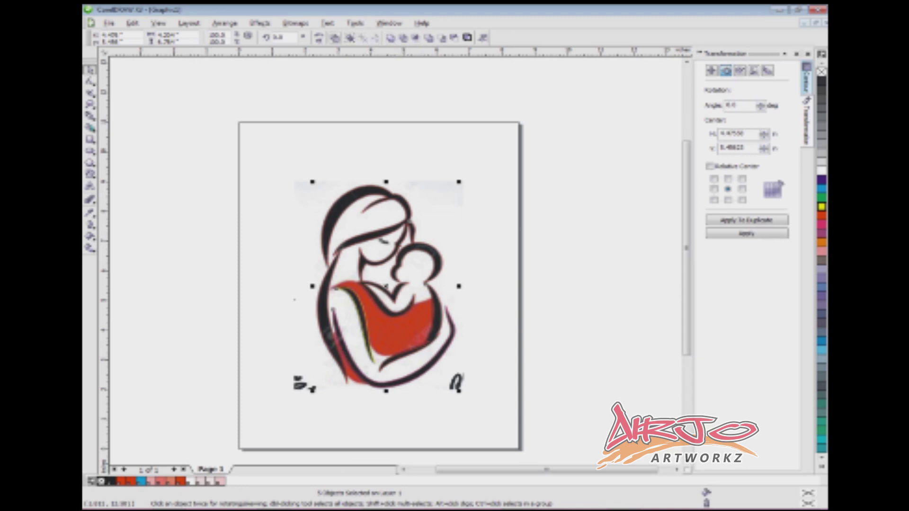
pyautogui.click(334, 38)
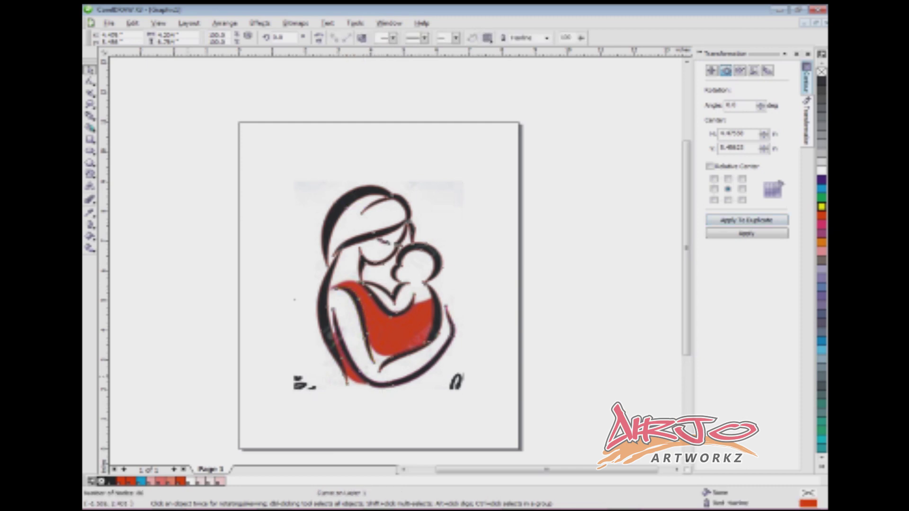
# Step: Place the combined line art on a new Page 2, fill it with the dark colour and remove its outline
pyautogui.press('Escape')
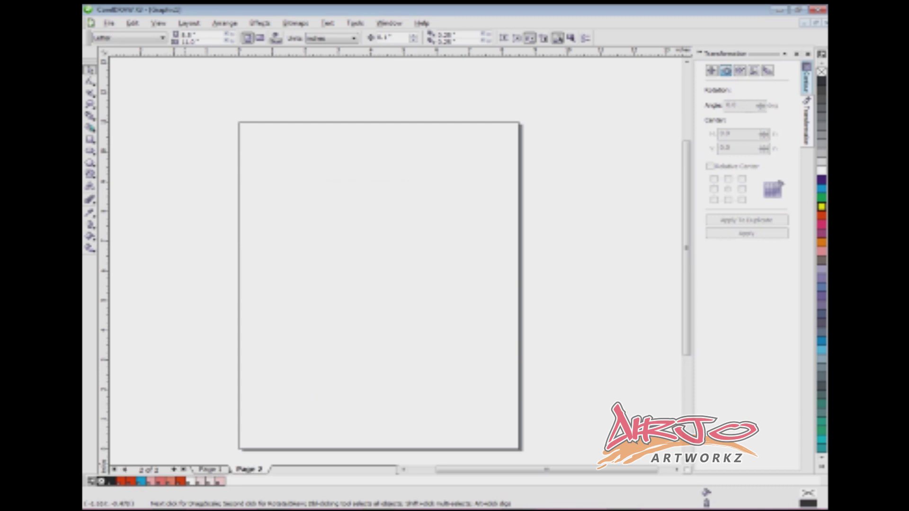
pyautogui.press('pageup')
pyautogui.press('pagedown')
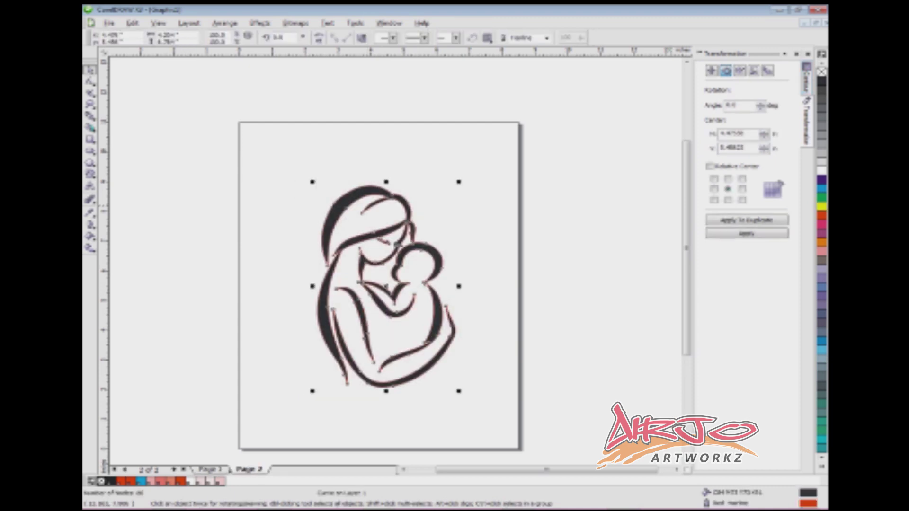
pyautogui.press('Escape')
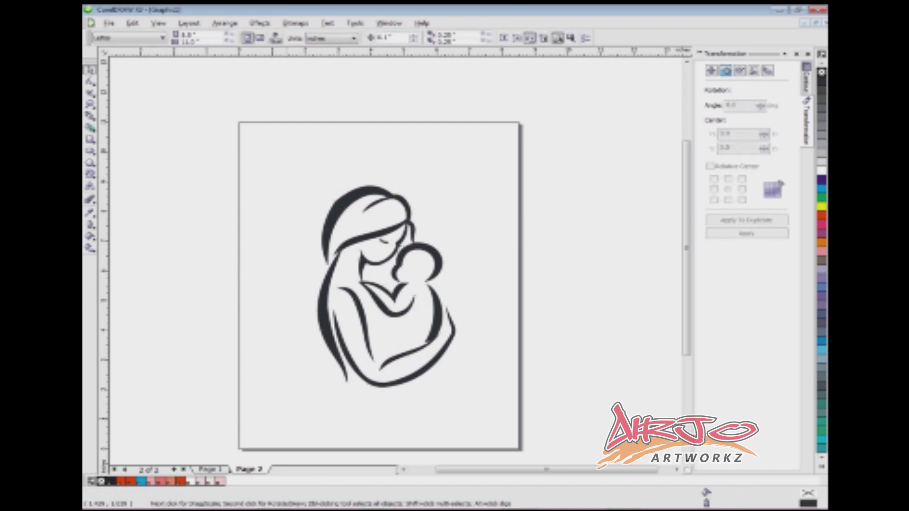
# Step: Return to Page 1, trace the red wrap area as a closed outline and bend its edges along the neckline
pyautogui.press('pageup')
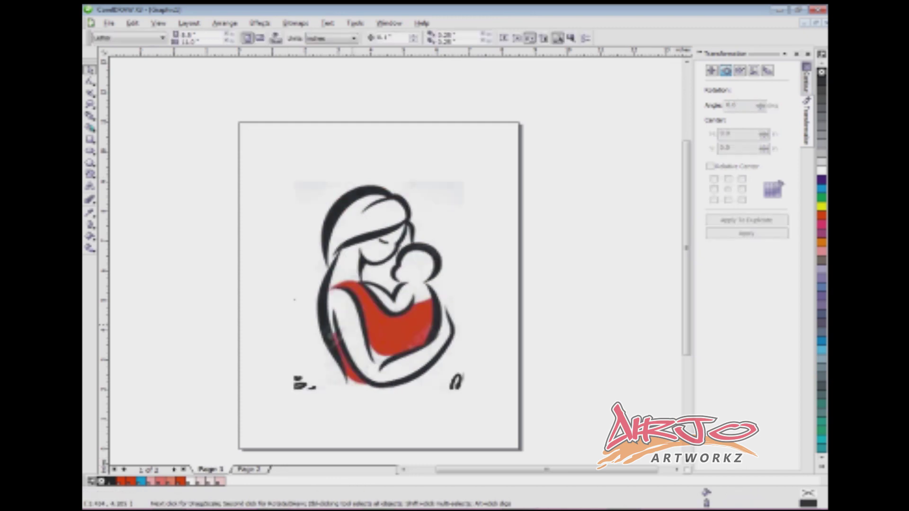
pyautogui.scroll(2, 346, 402)
pyautogui.scroll(2, 246, 189)
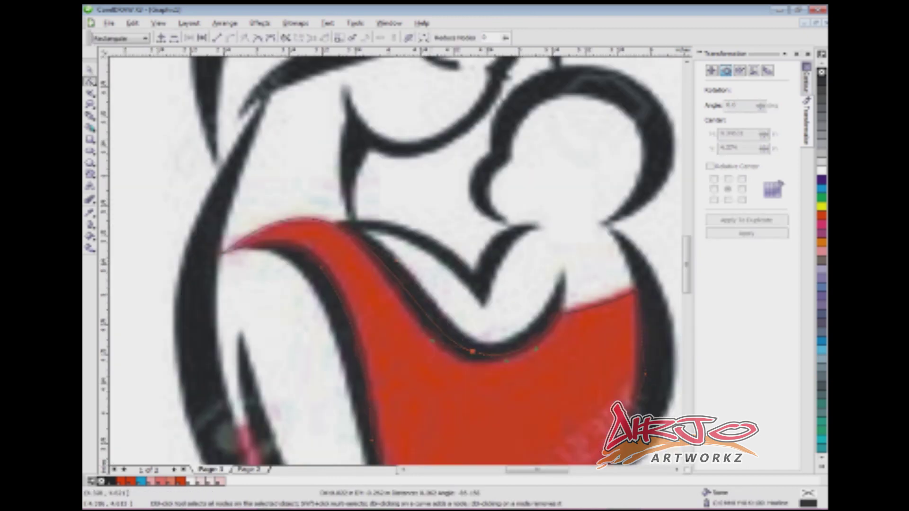
# Step: Trace and bend the small red area between the back and arm strokes, and combine it with the wrap outline
pyautogui.scroll(-2, 222, 234)
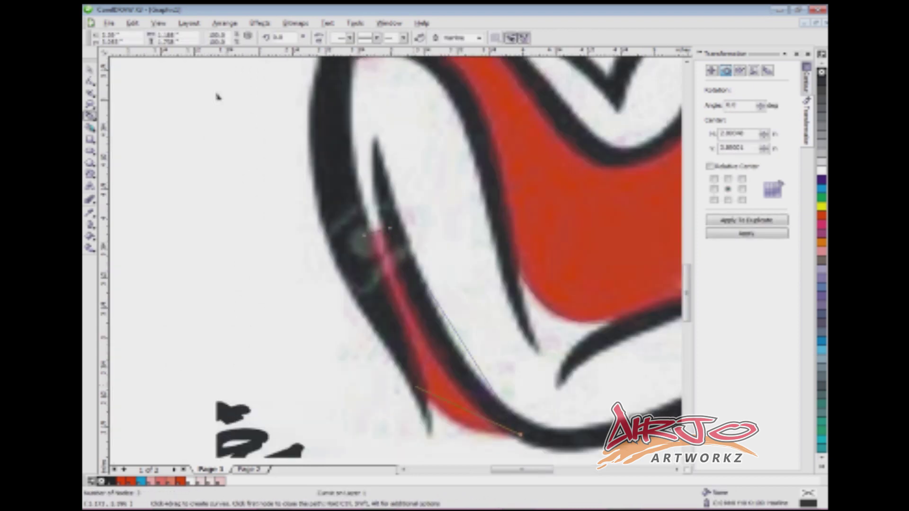
pyautogui.press('F10')
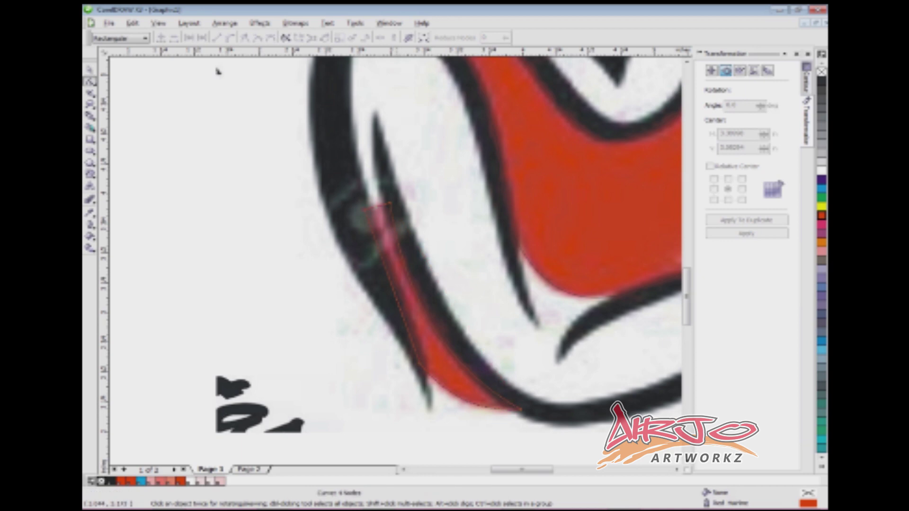
pyautogui.scroll(2, 394, 311)
pyautogui.hotkey('shift', 'F4')
pyautogui.press('space')
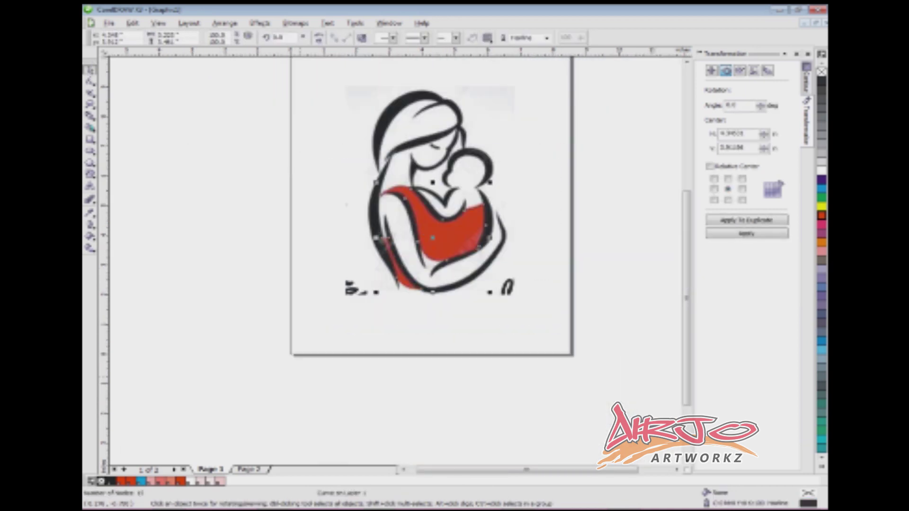
# Step: Place the combined wrap shapes on Page 2, fill them with red and send them behind the black line art
pyautogui.press('pagedown')
pyautogui.click(432, 237)
pyautogui.click(822, 216)
pyautogui.rightClick(458, 231)
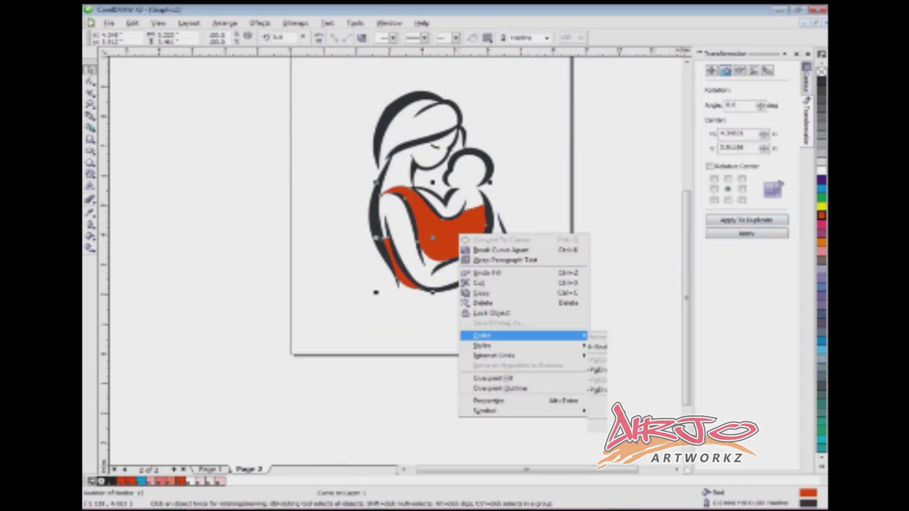
pyautogui.click(616, 347)
# Step: View the whole coloured mother-and-baby artwork in a full-screen preview
pyautogui.press('Escape')
pyautogui.press('F4')
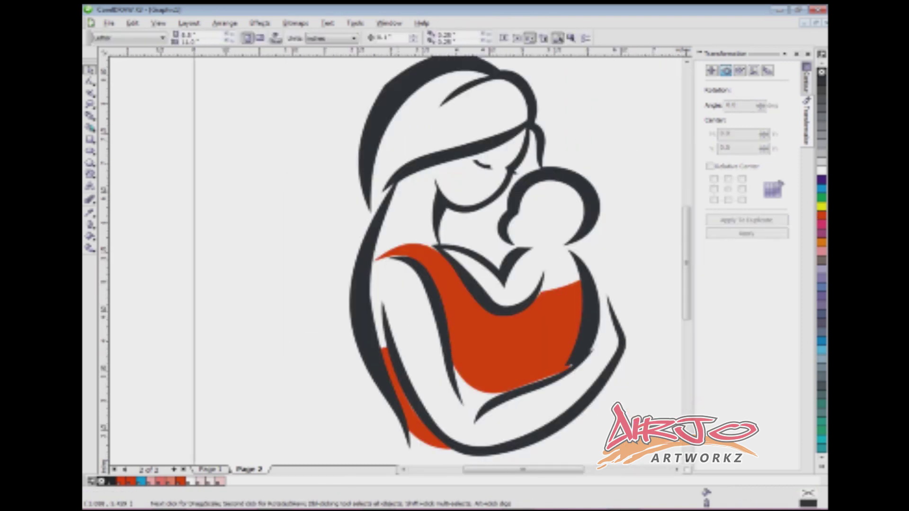
pyautogui.press('F9')
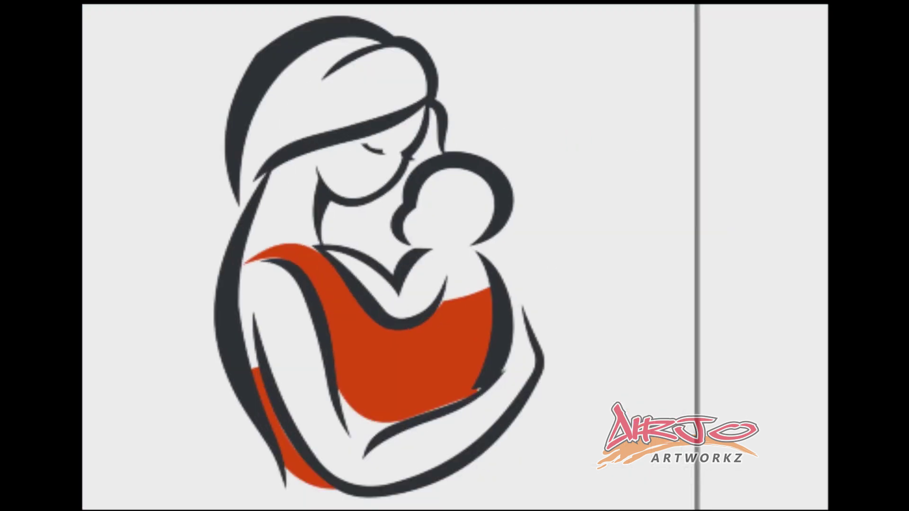